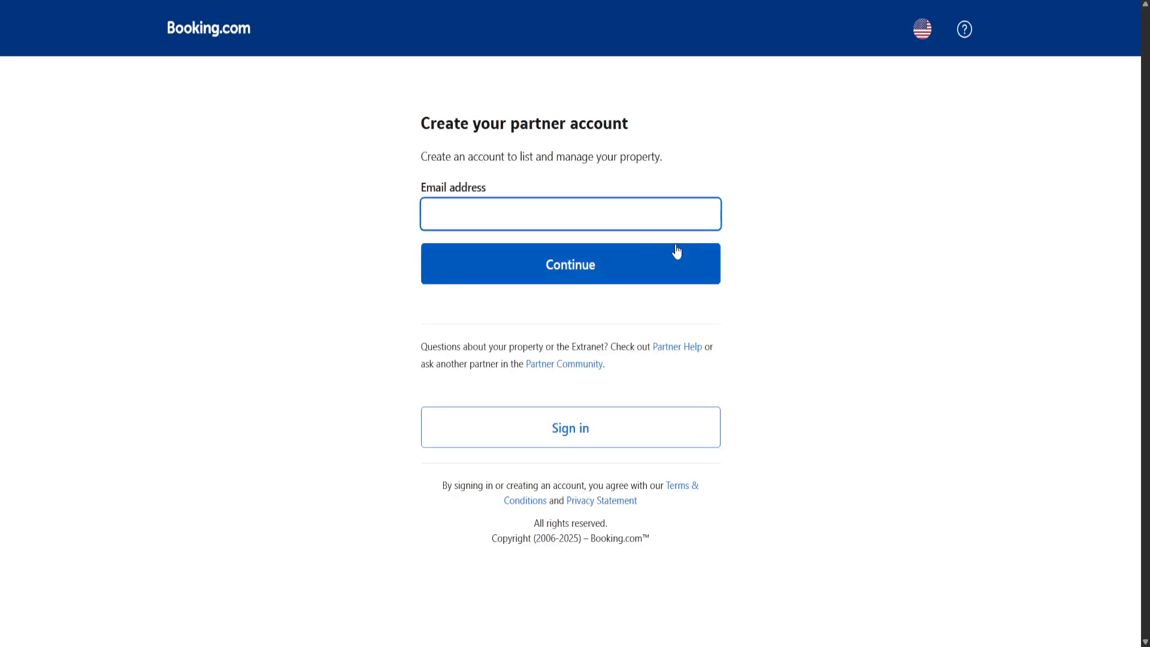
Create the partner account with the owner's e-mail address and complete the contact details.
click(573, 214)
click(551, 251)
click(546, 272)
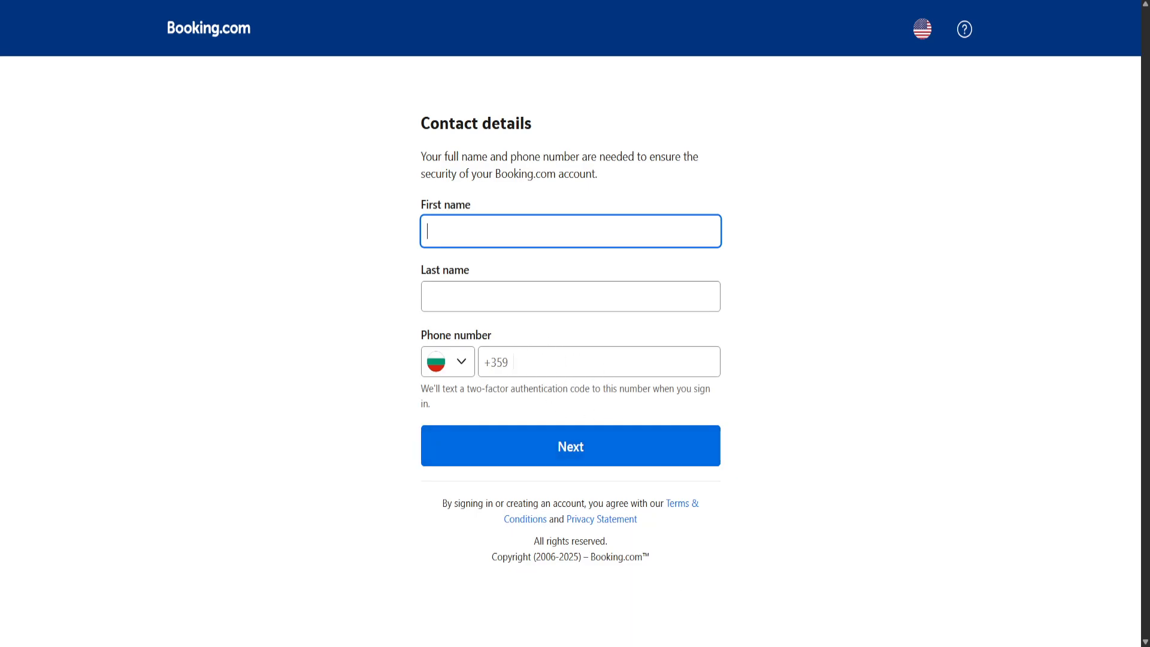
key(alt+Tab)
click(994, 483)
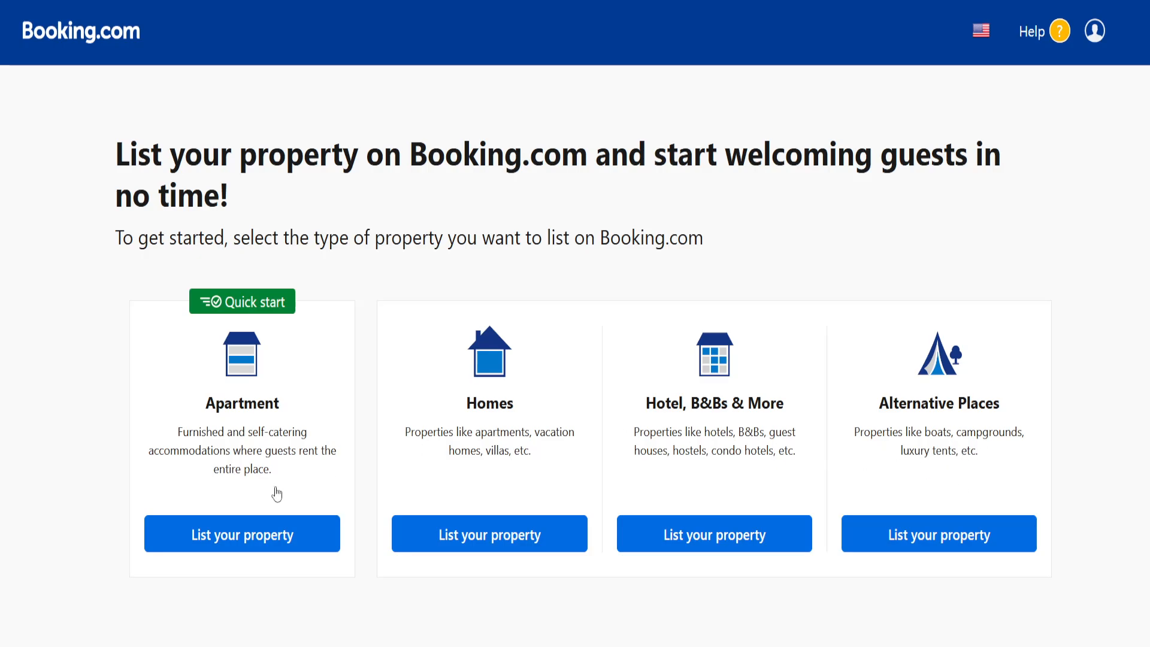
Start an apartment listing for one apartment and confirm that guests can book the entire place.
click(246, 527)
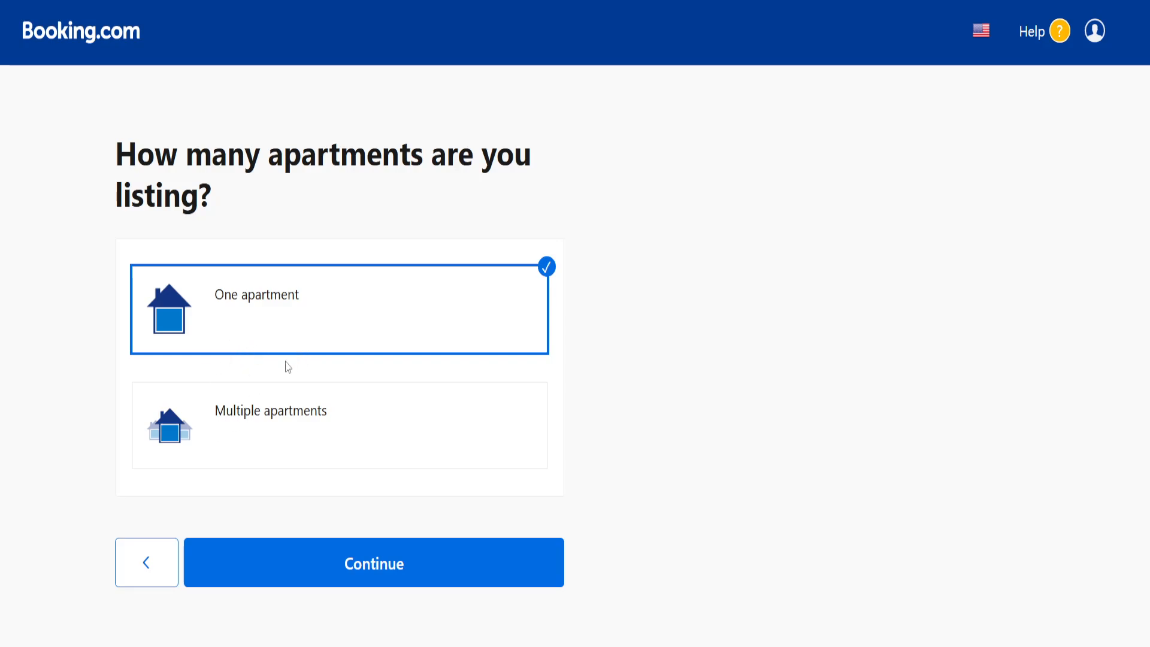
click(355, 562)
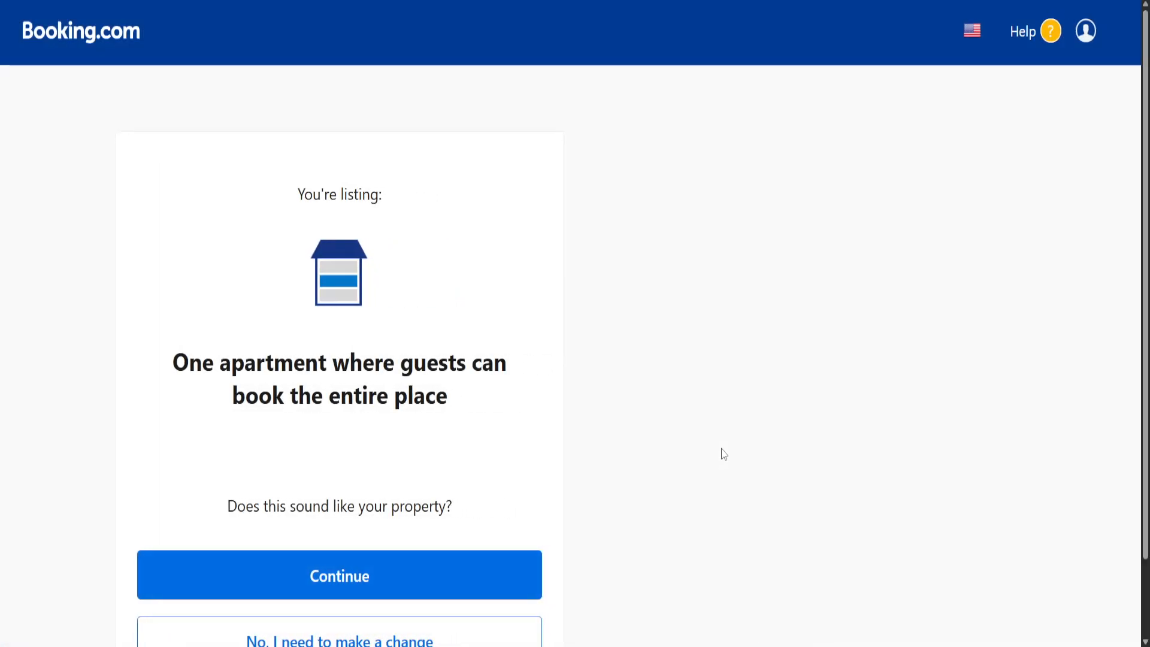
scroll(457, 416, down, 1)
drag(202, 294, 483, 297)
drag(311, 324, 464, 330)
click(345, 277)
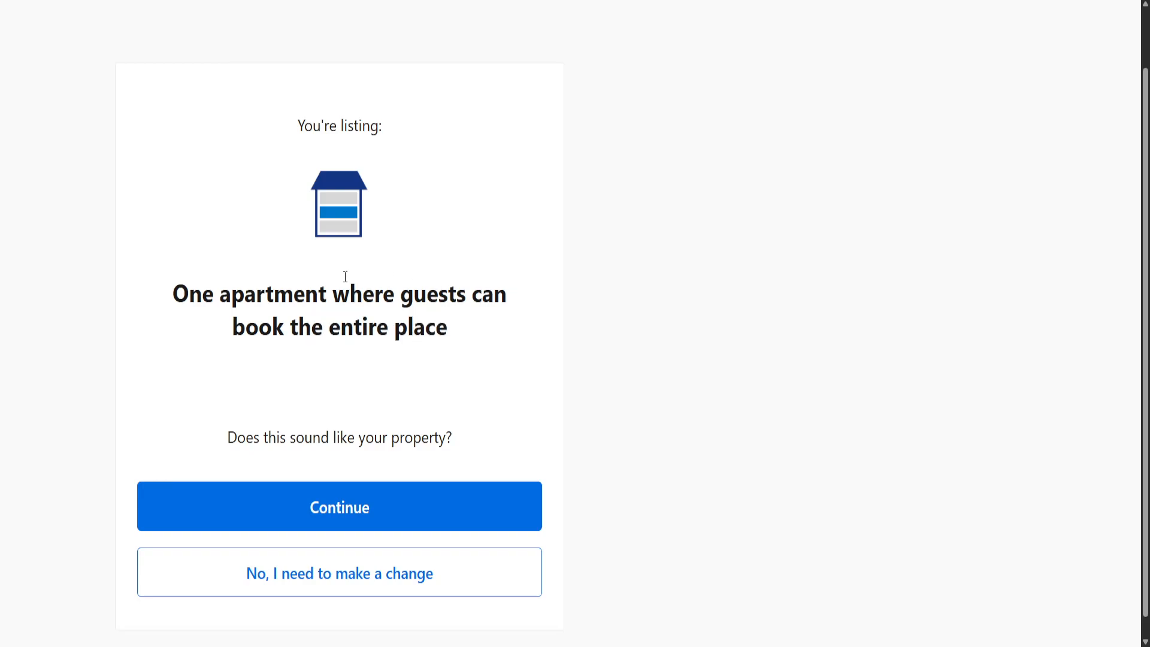
scroll(367, 419, down, 1)
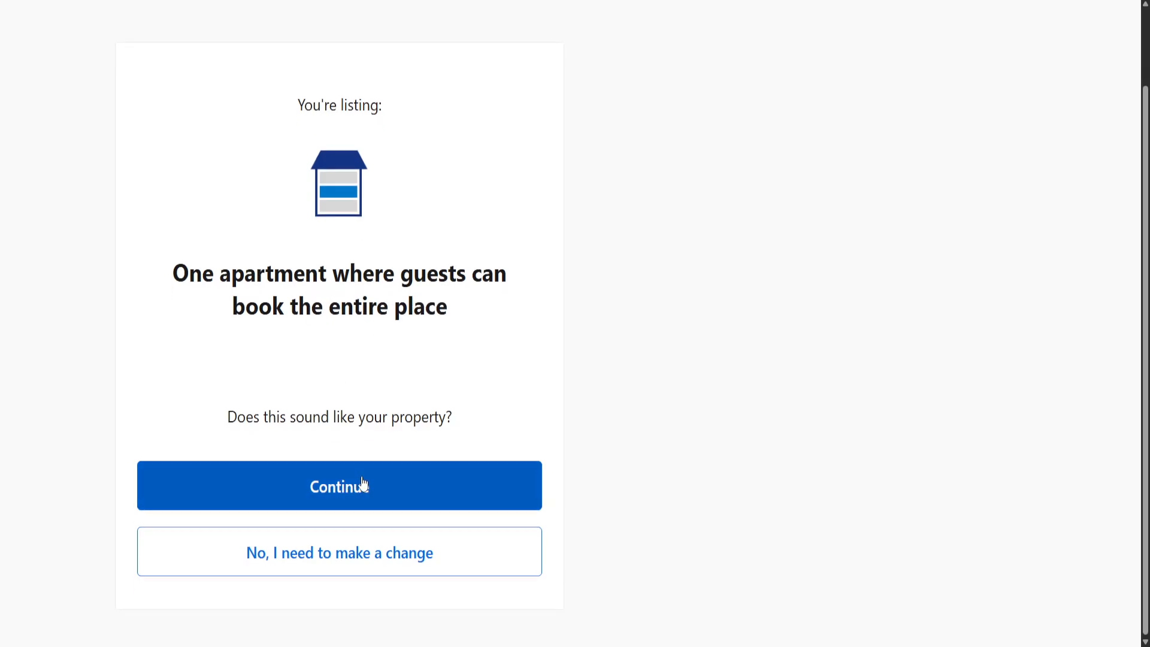
click(363, 496)
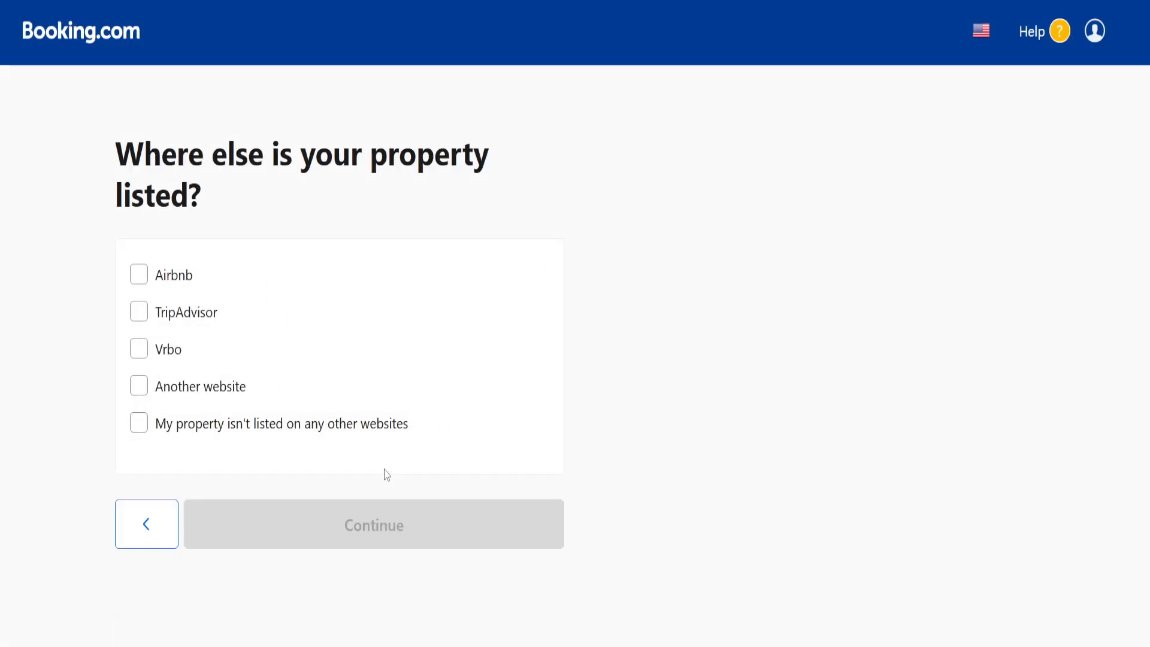
Declare that the property is also listed on Airbnb and continue to the basic info.
drag(227, 159, 345, 198)
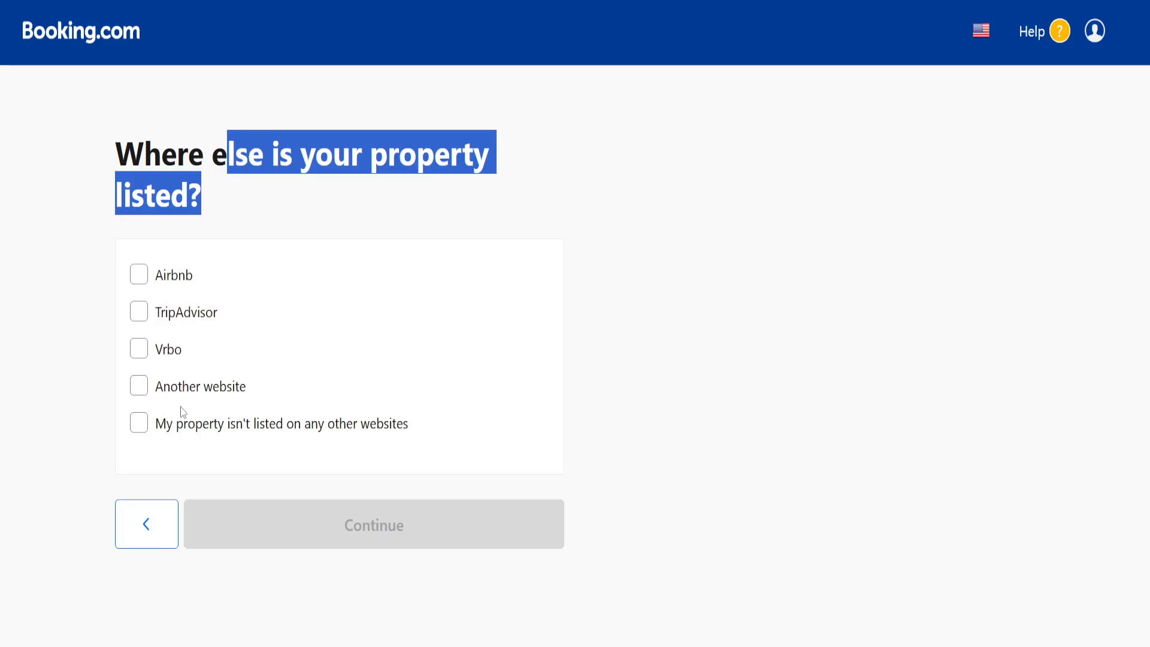
click(138, 275)
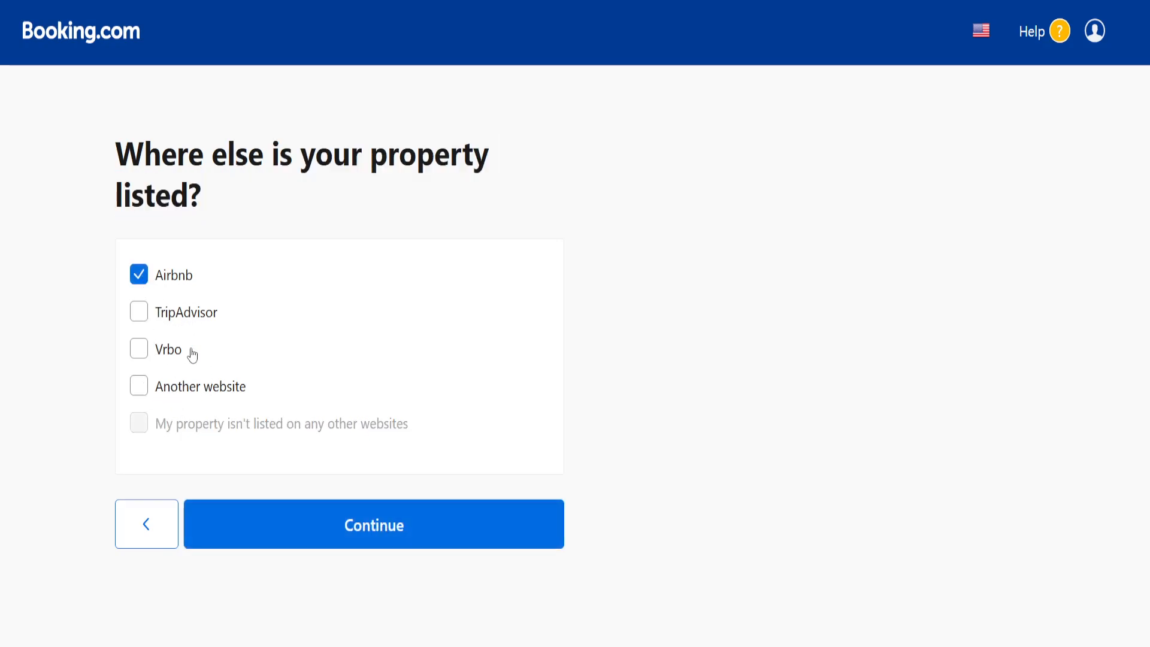
click(326, 524)
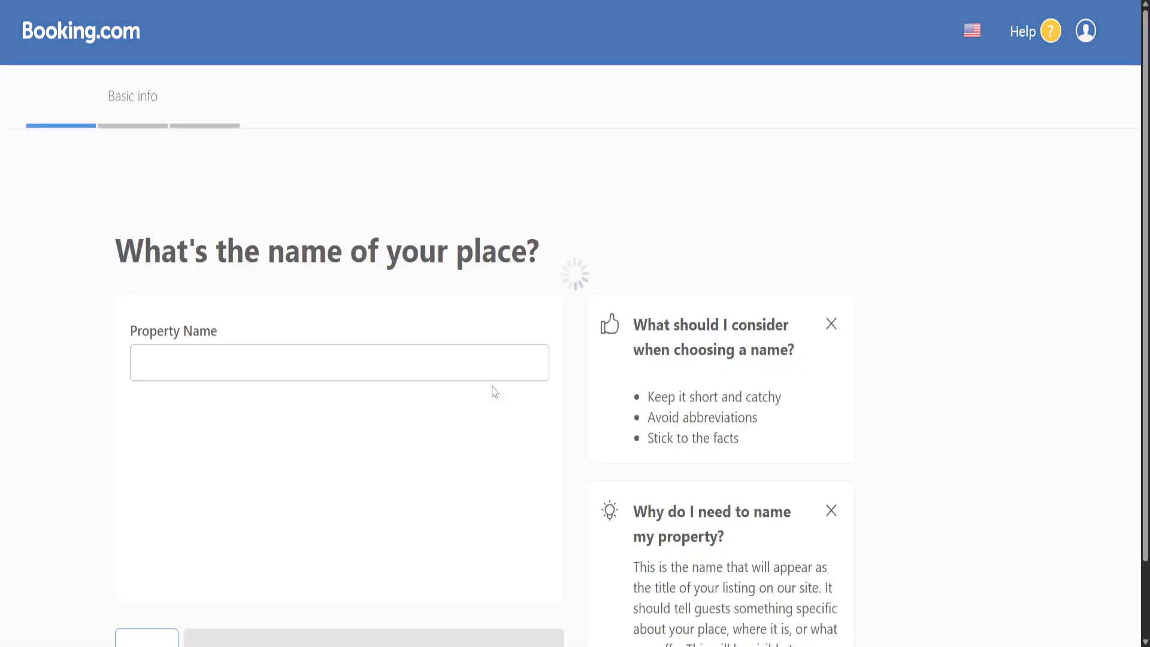
Name the property with the owner's first name in the possessive plus "house 2" and continue to its location.
click(433, 363)
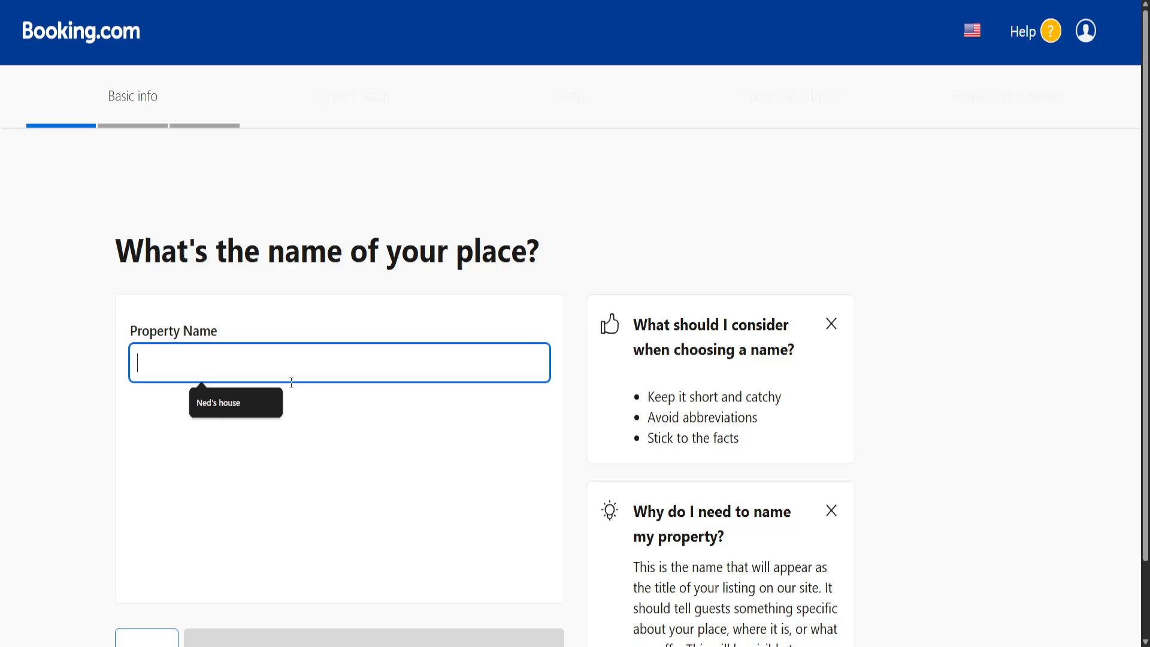
click(236, 402)
scroll(174, 357, down, 1)
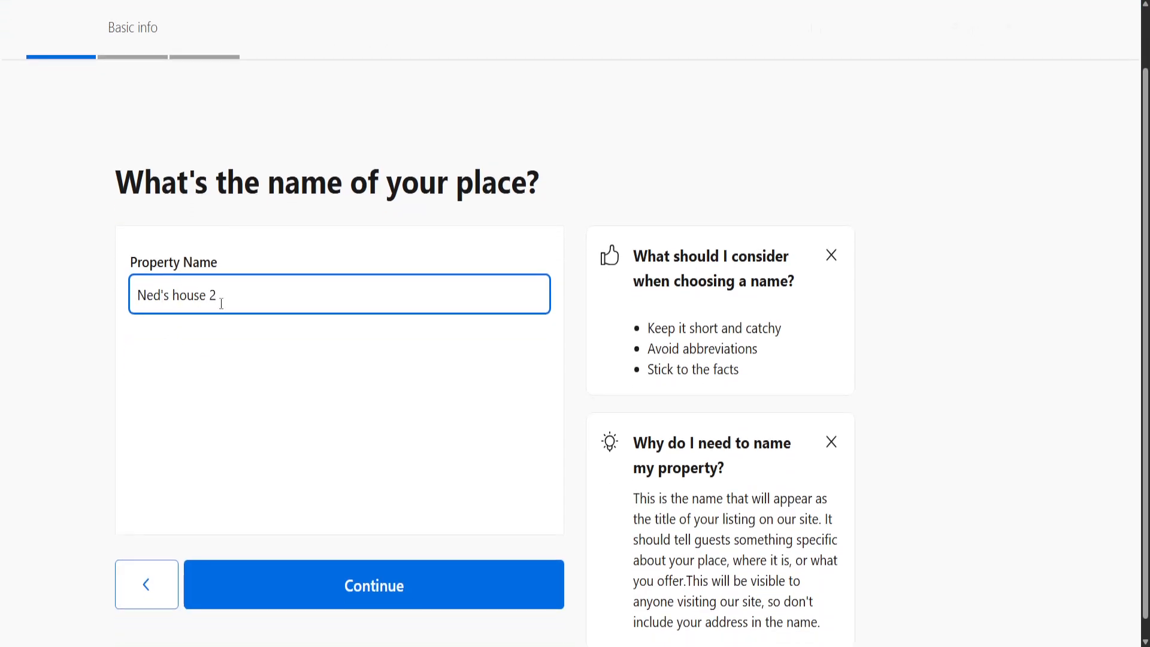
click(467, 593)
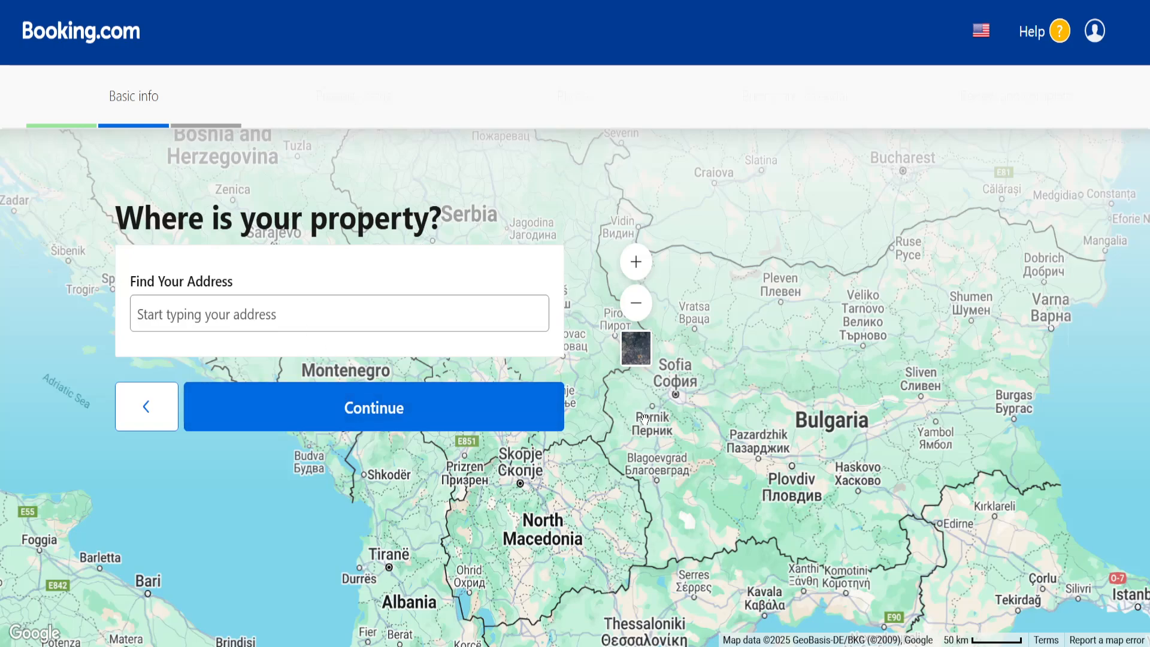
Set the property's location to Pazardzhik, Bulgaria, place the map pin just west of the city centre, and continue.
click(715, 499)
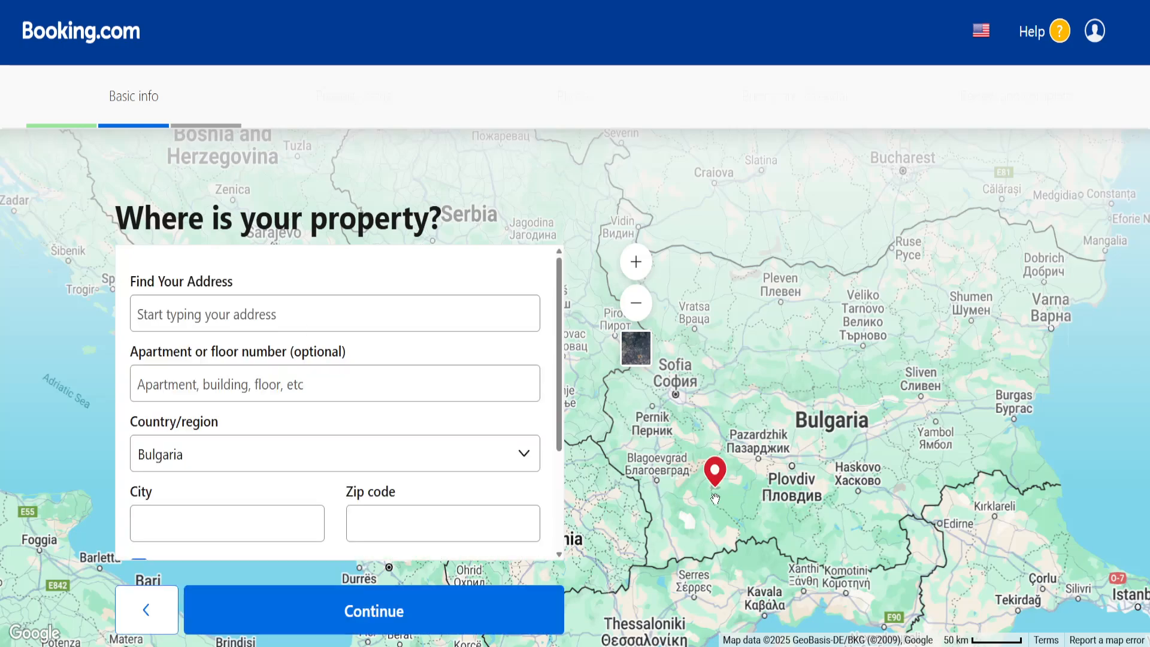
click(364, 611)
click(395, 316)
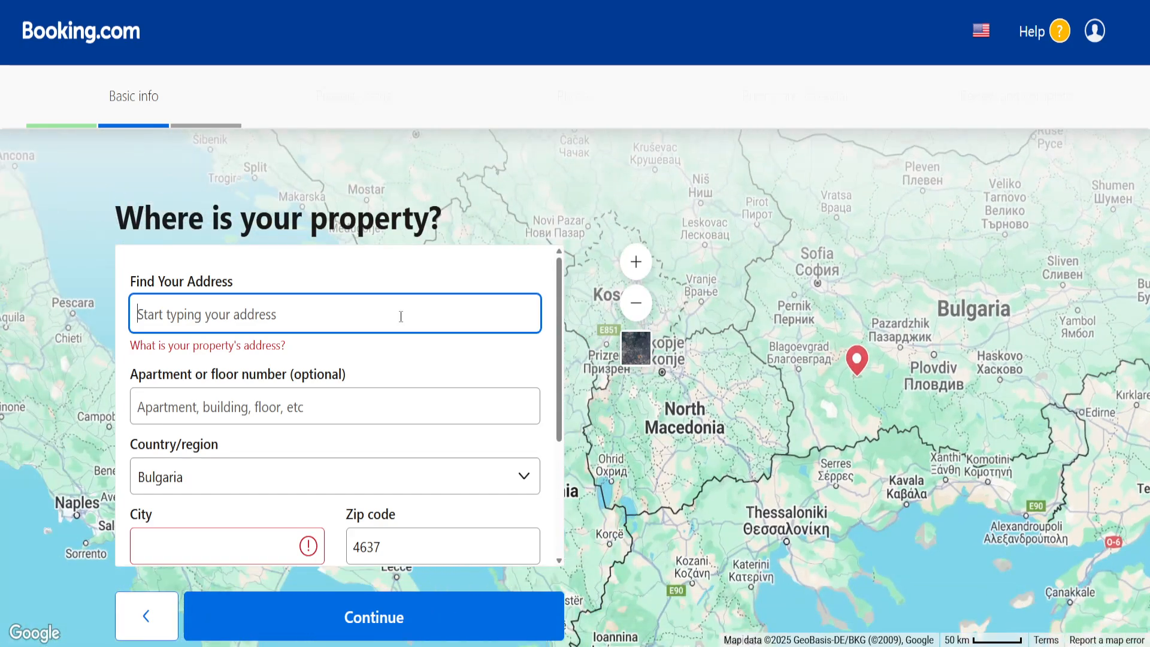
text(paza)
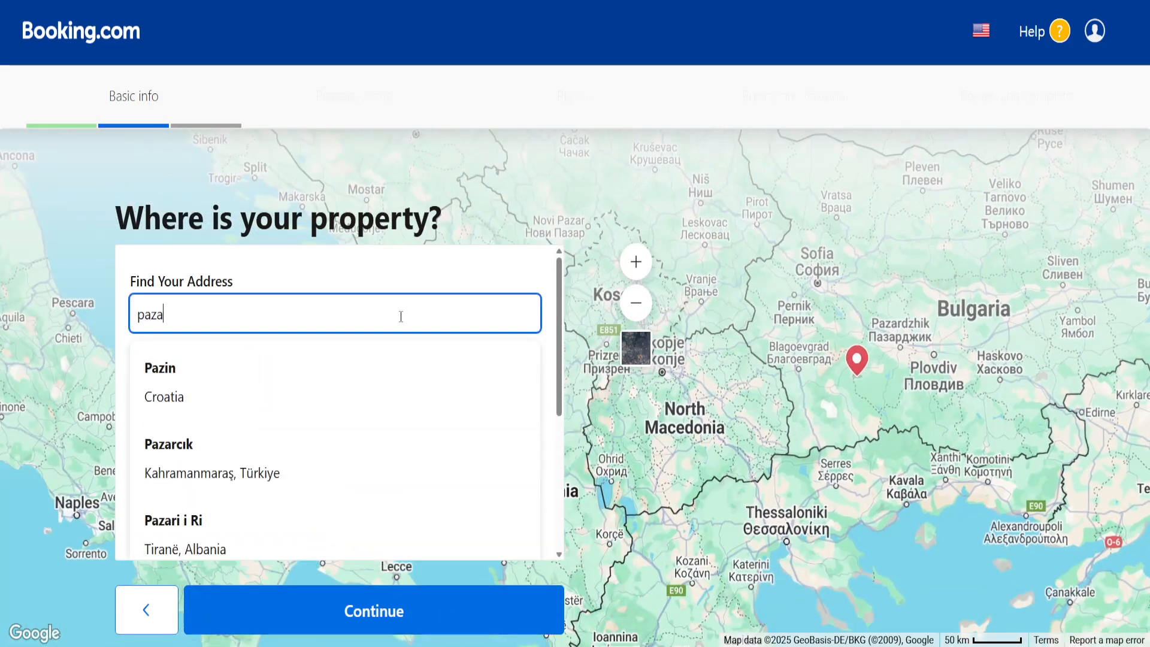
text(rd)
click(346, 362)
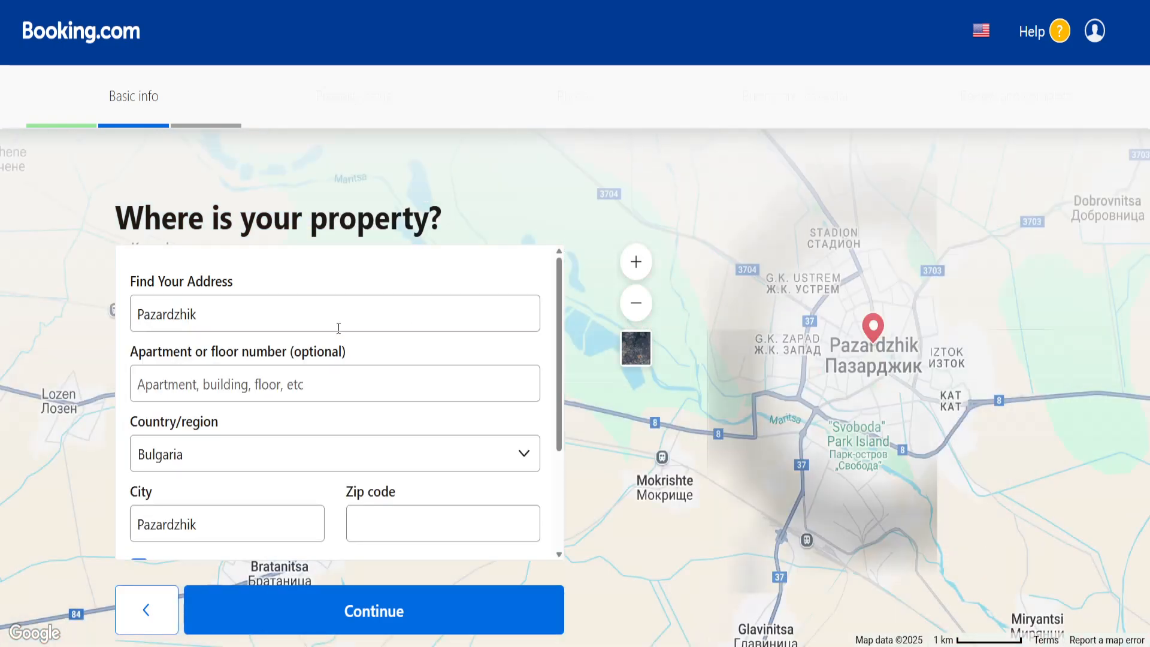
click(796, 400)
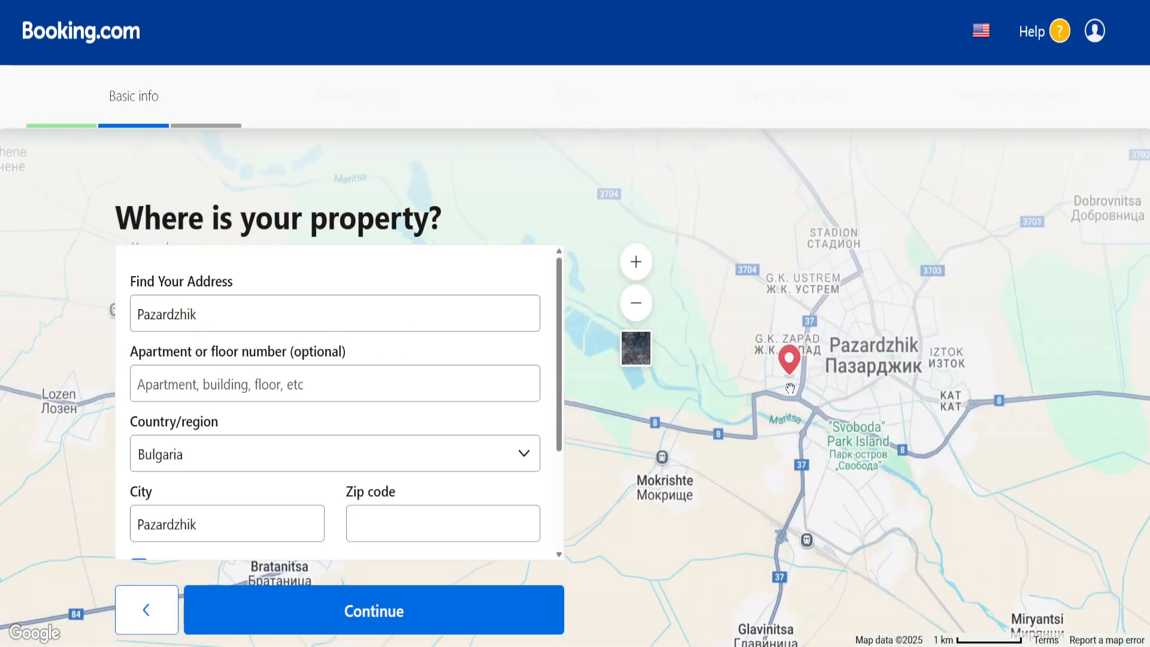
click(375, 627)
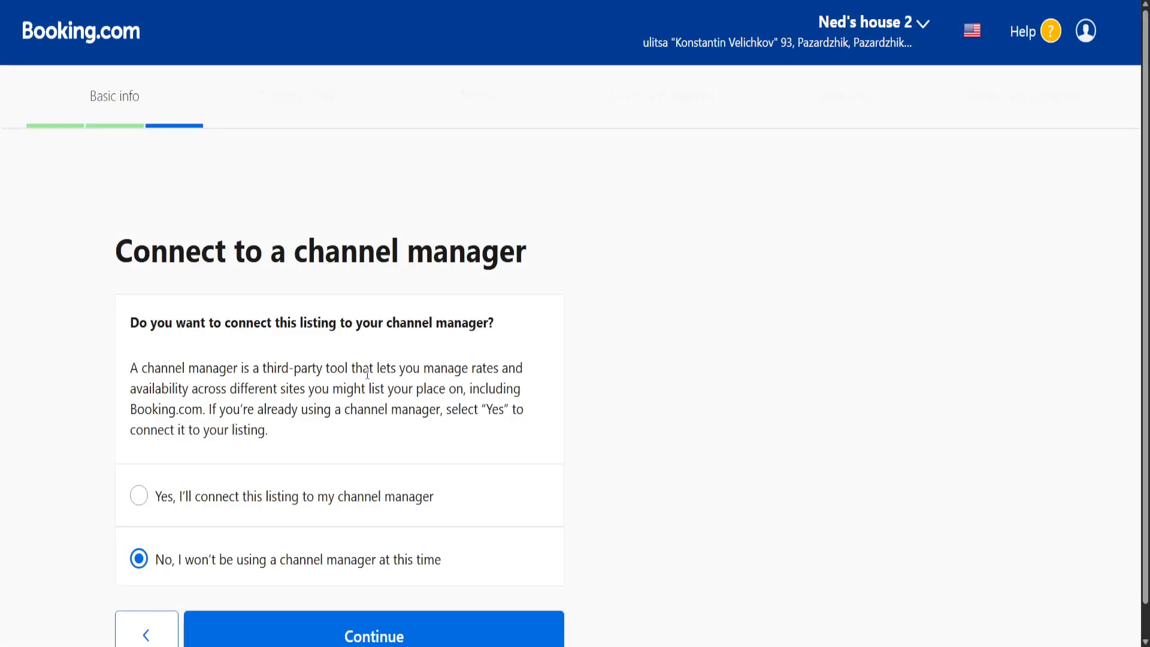
Continue to the property setup without connecting the listing to a channel manager.
scroll(367, 372, down, 1)
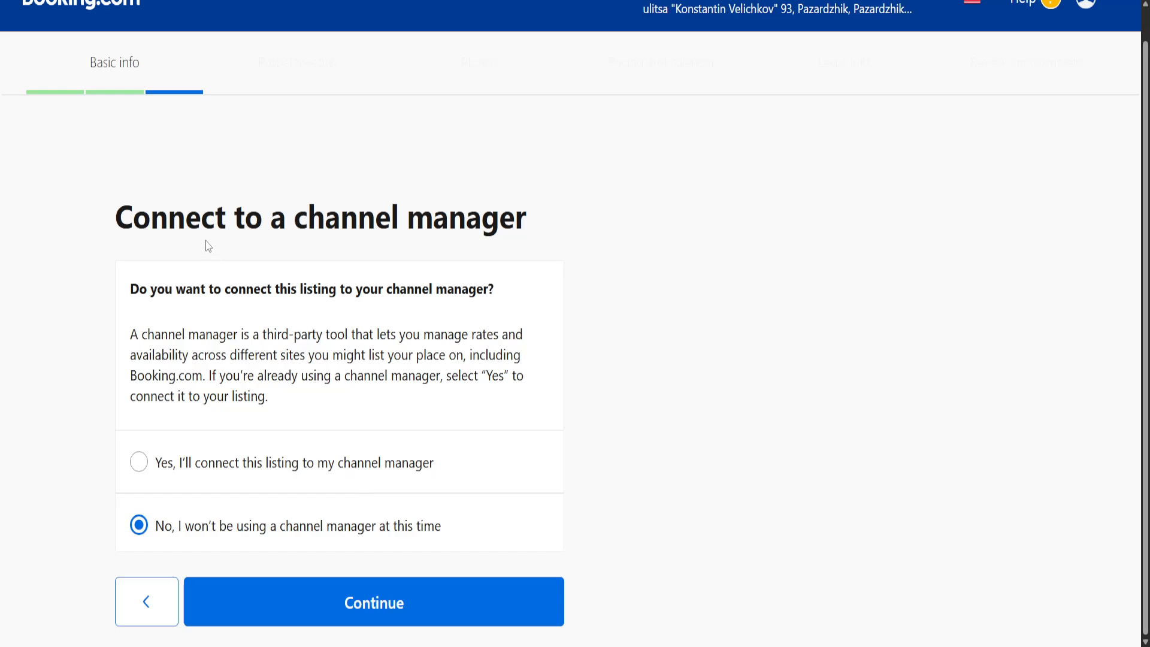
drag(208, 247, 420, 232)
click(420, 233)
drag(247, 283, 492, 291)
click(492, 292)
drag(188, 334, 373, 368)
click(373, 368)
click(415, 603)
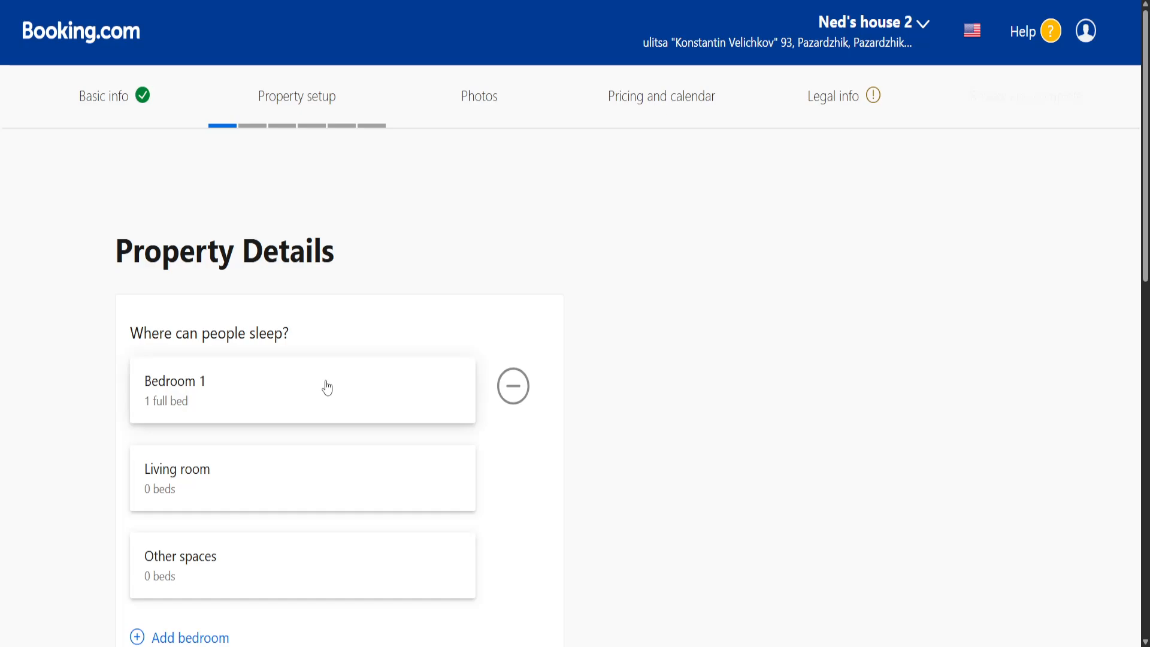
Add 1 sofa bed to the living room's sleeping arrangements and save it.
scroll(327, 388, down, 2)
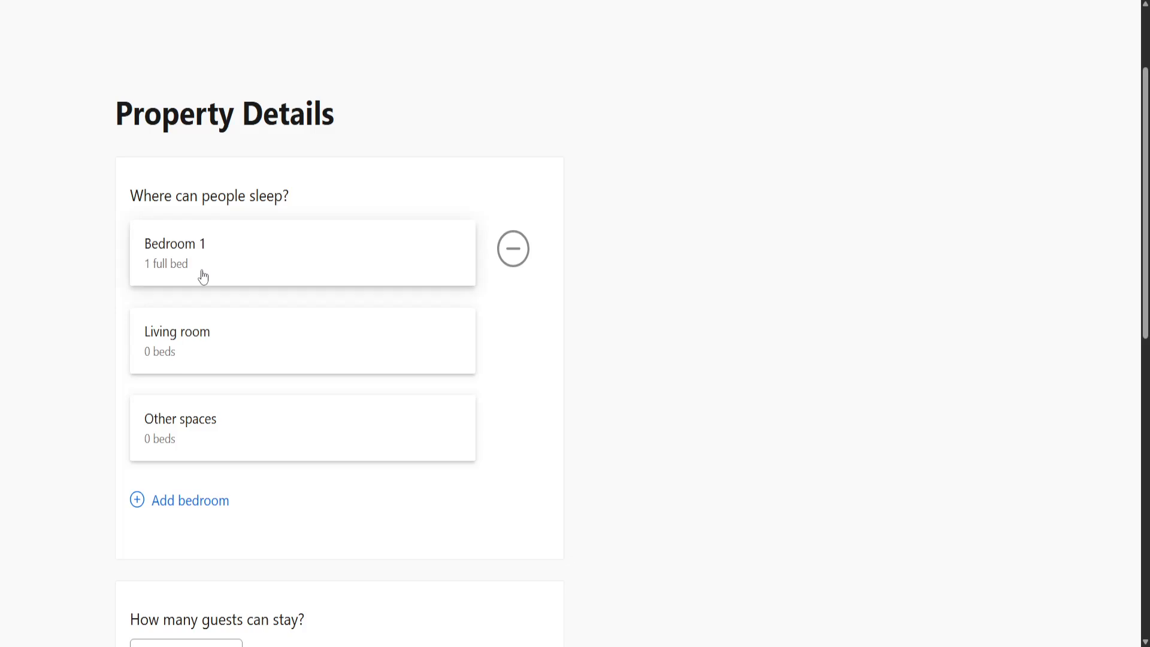
scroll(219, 282, down, 1)
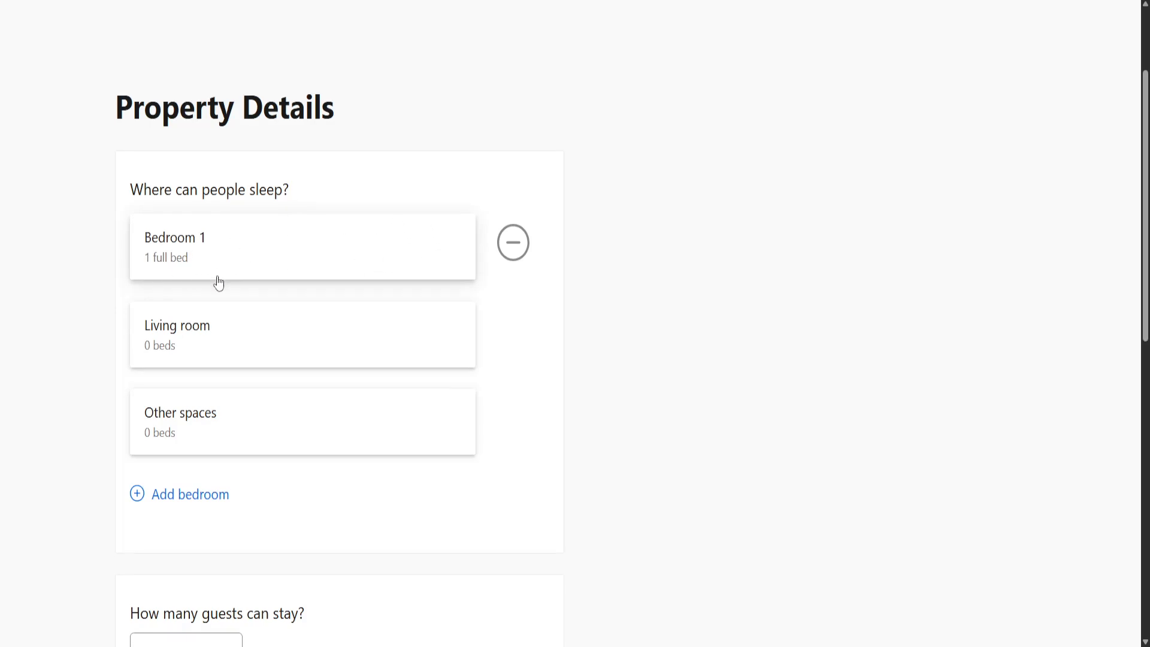
scroll(218, 283, down, 1)
click(218, 290)
click(520, 343)
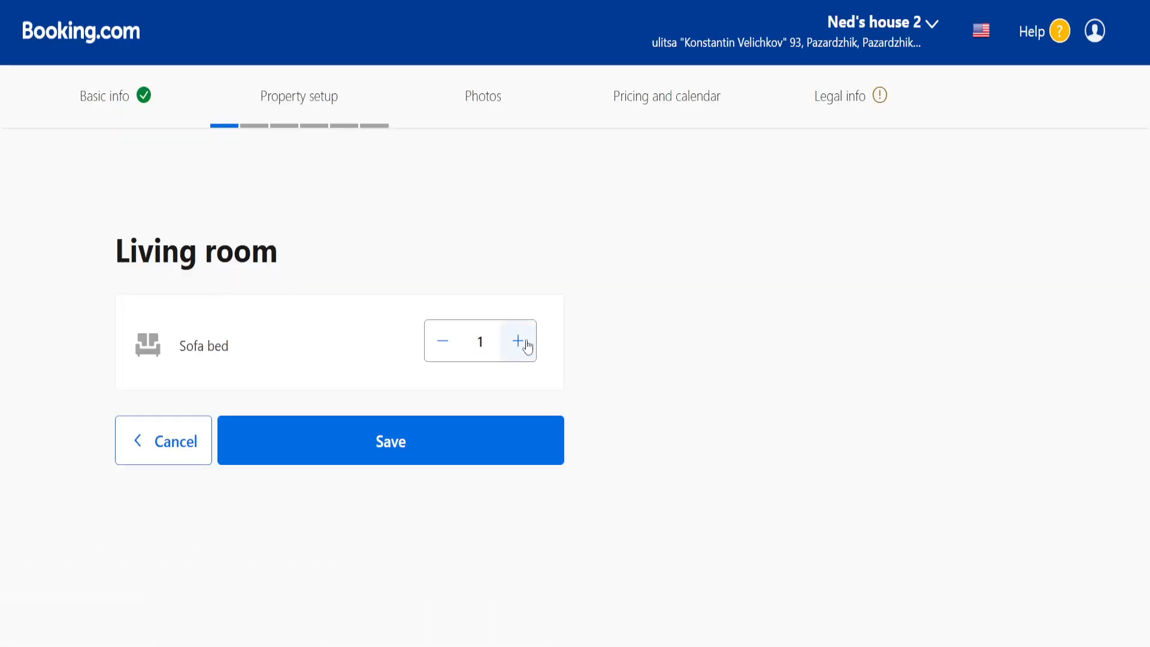
click(382, 442)
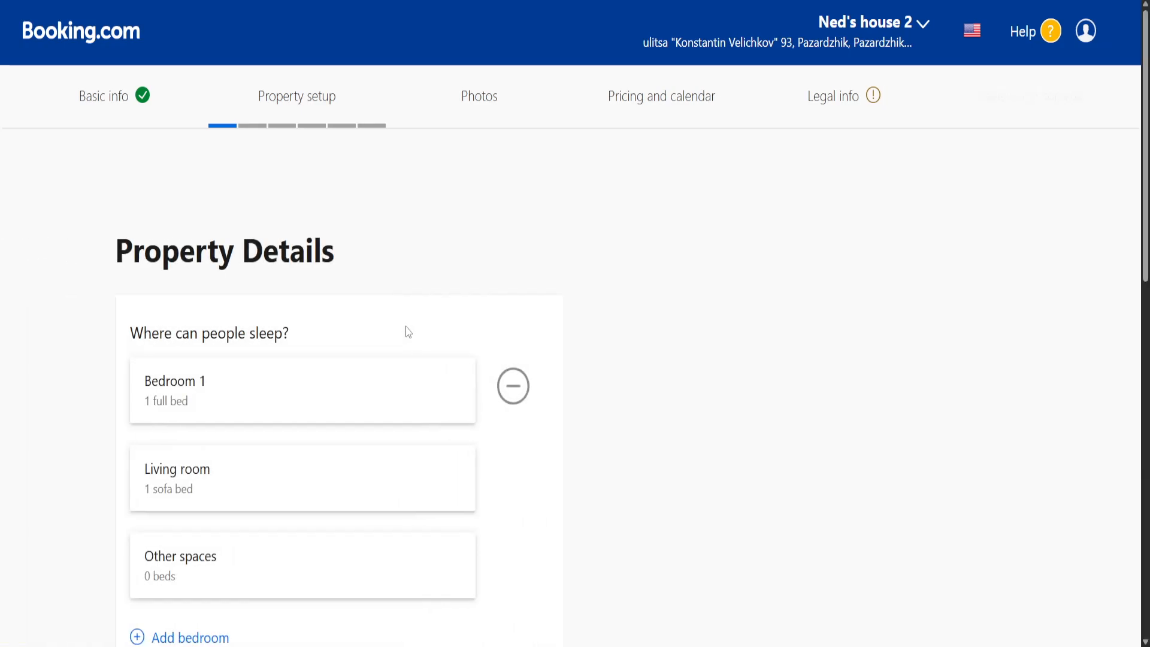
Set the number of guests who can stay to 2.
scroll(408, 332, down, 5)
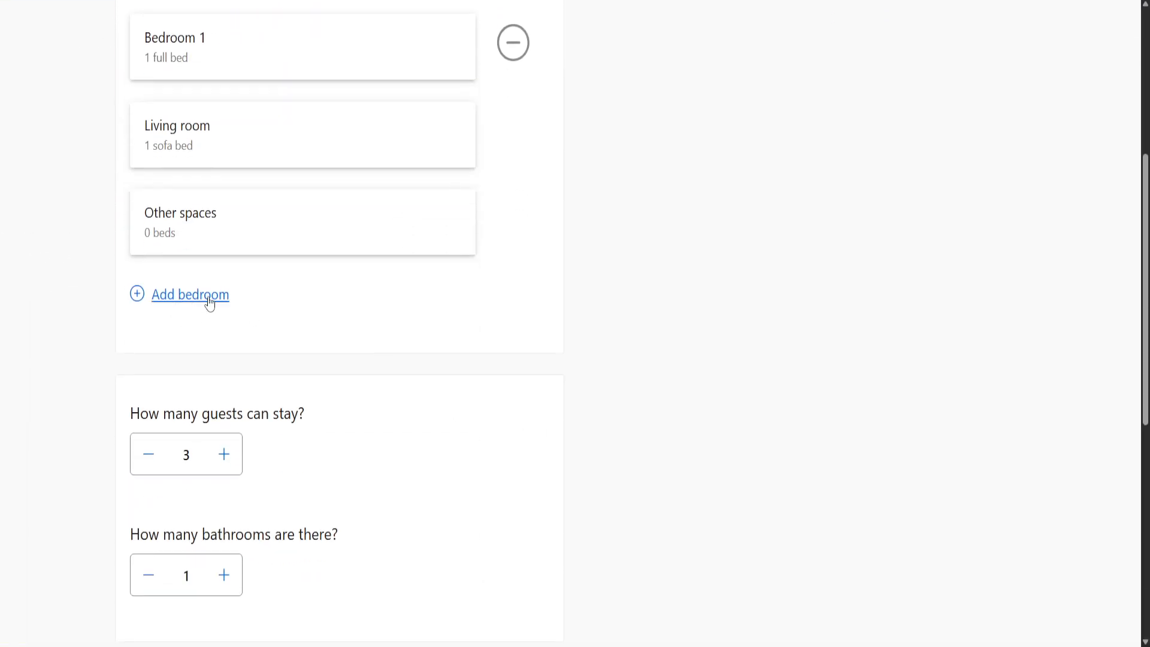
scroll(244, 297, down, 3)
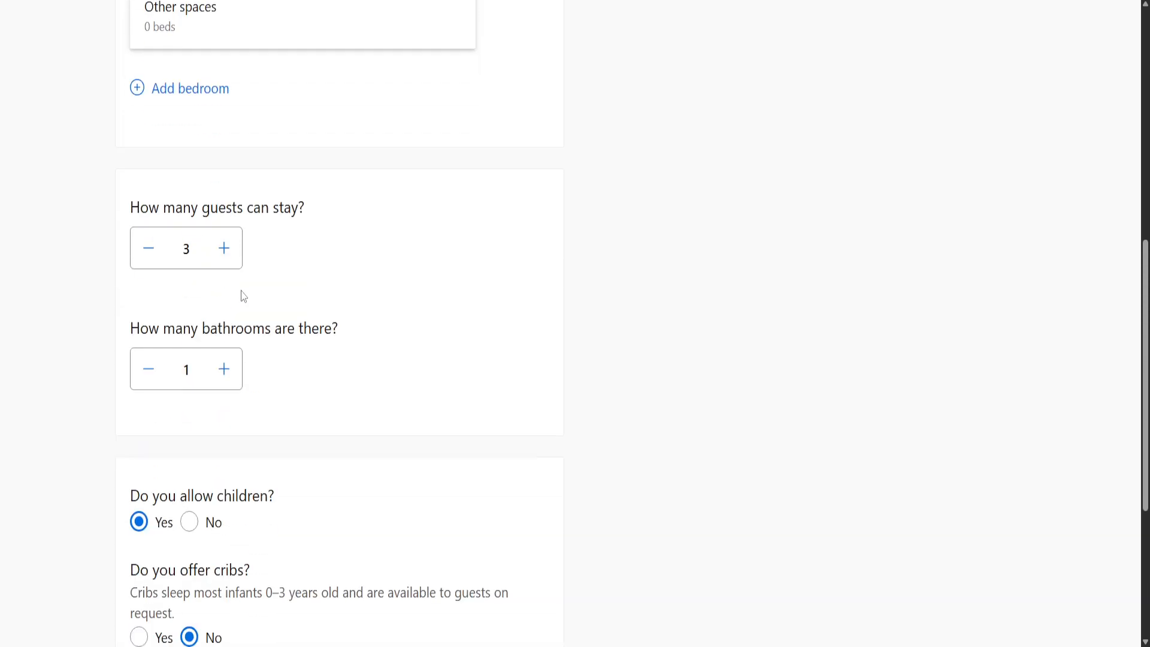
click(147, 249)
double_click(186, 250)
Allow children at the apartment and offer cribs to guests.
scroll(314, 261, down, 2)
click(189, 386)
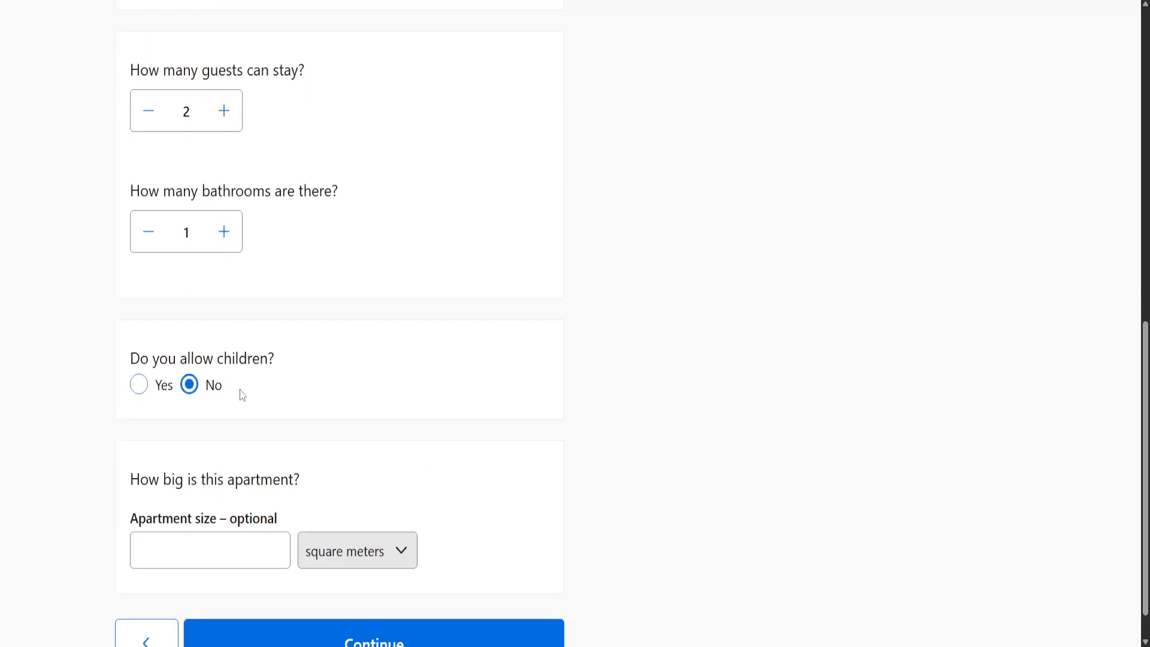
click(155, 387)
scroll(159, 395, down, 1)
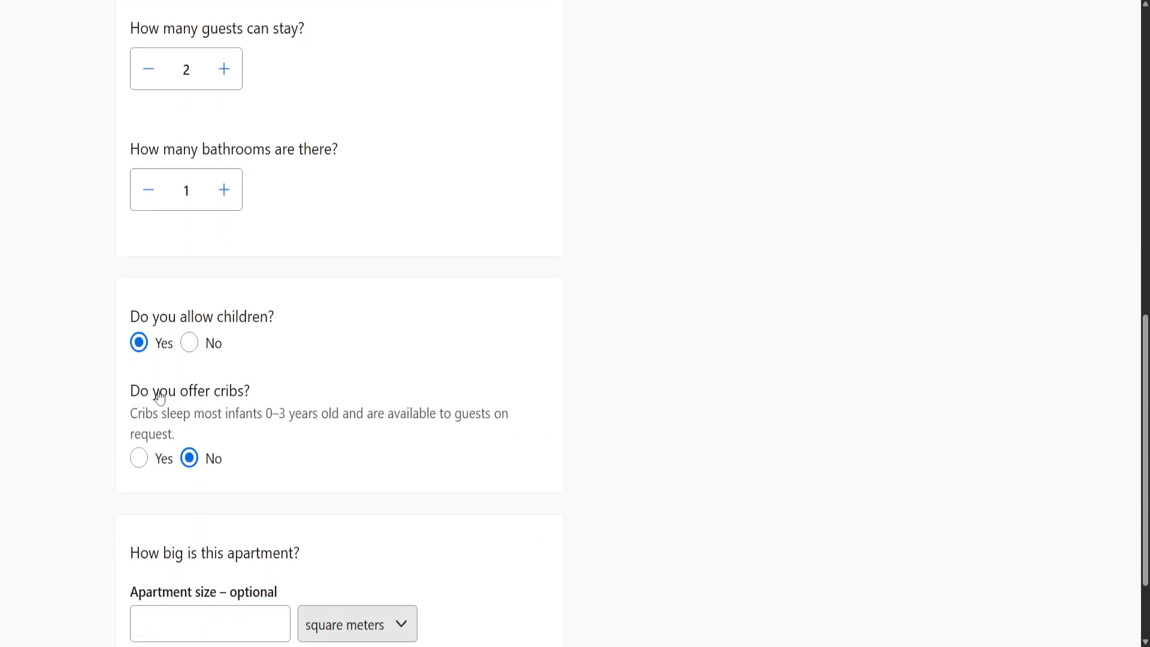
click(178, 427)
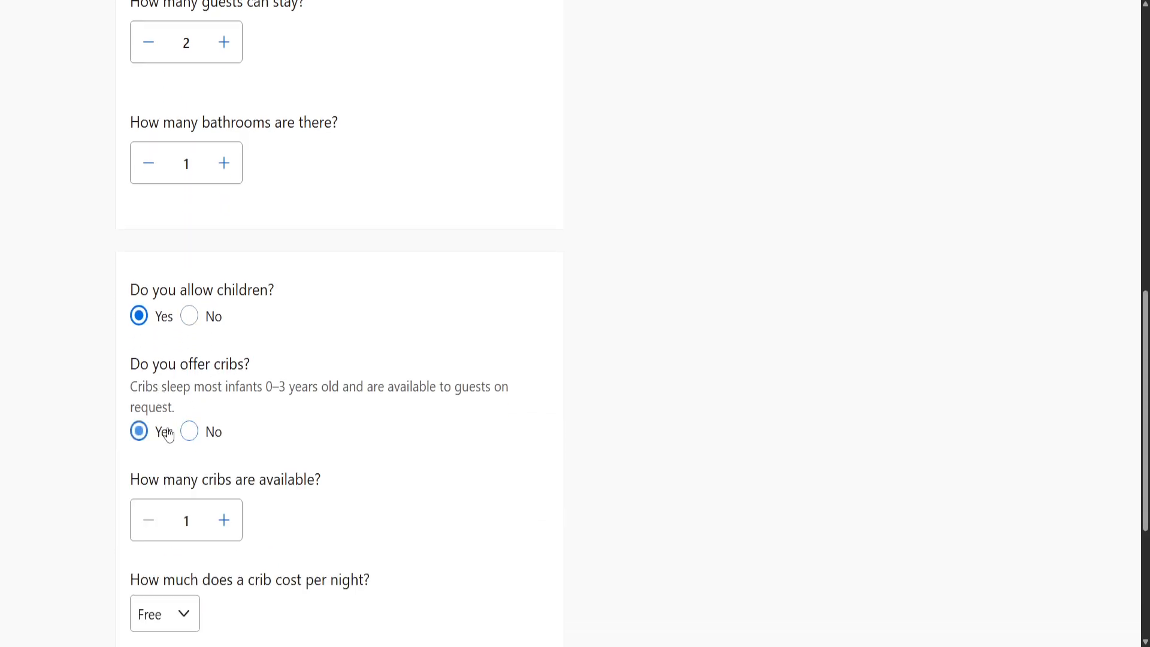
Check the pricing options for a crib's cost per night, keeping it set to Free.
scroll(274, 403, down, 4)
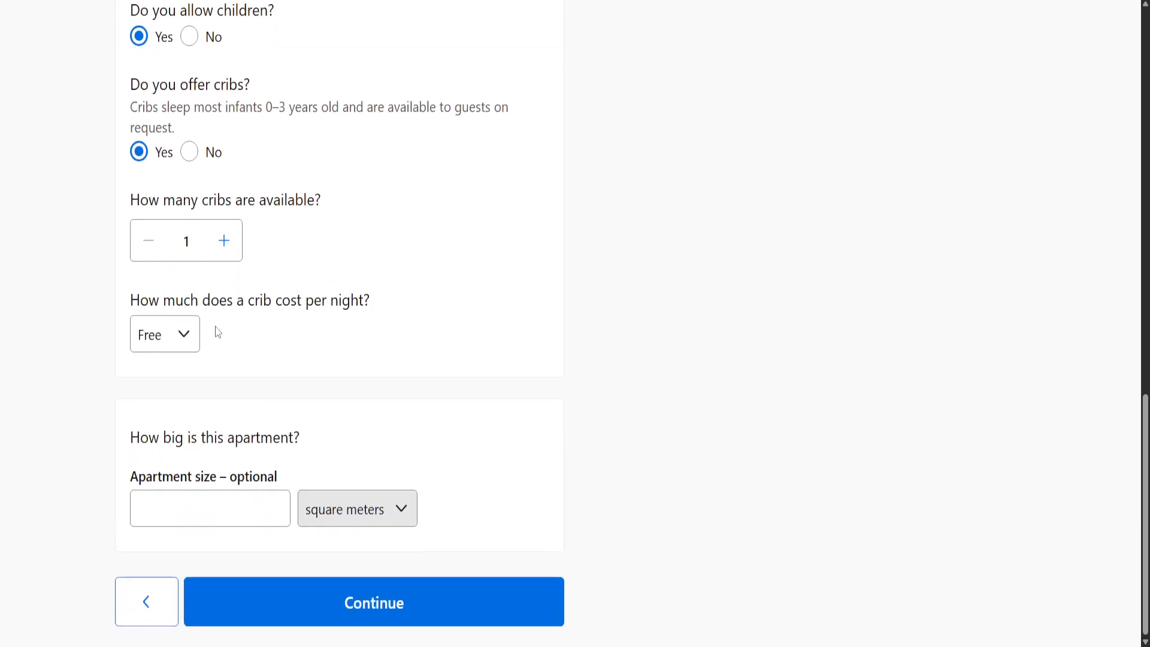
drag(183, 307, 331, 308)
click(285, 327)
click(198, 344)
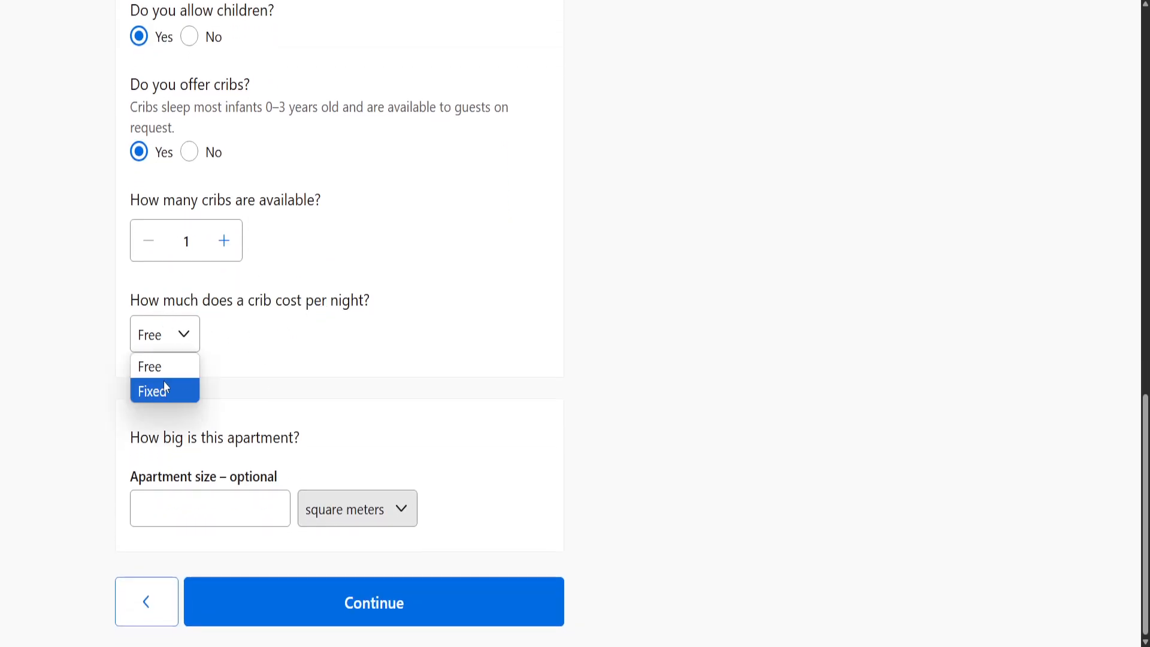
click(681, 384)
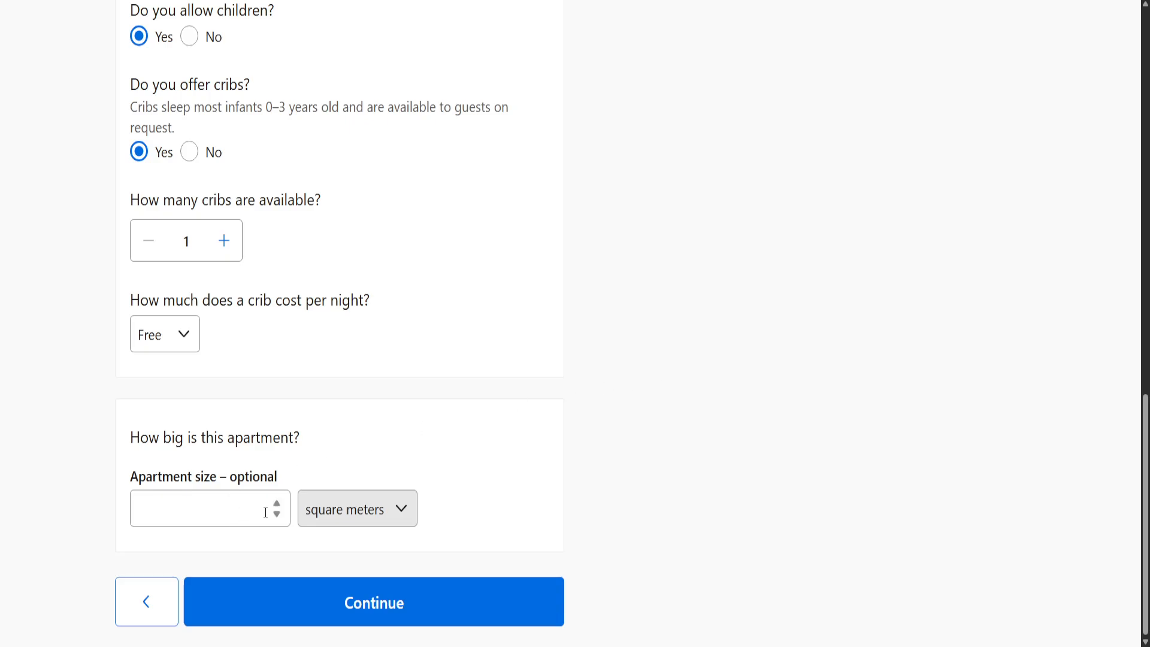
Set the apartment size to 60 square meters.
click(228, 510)
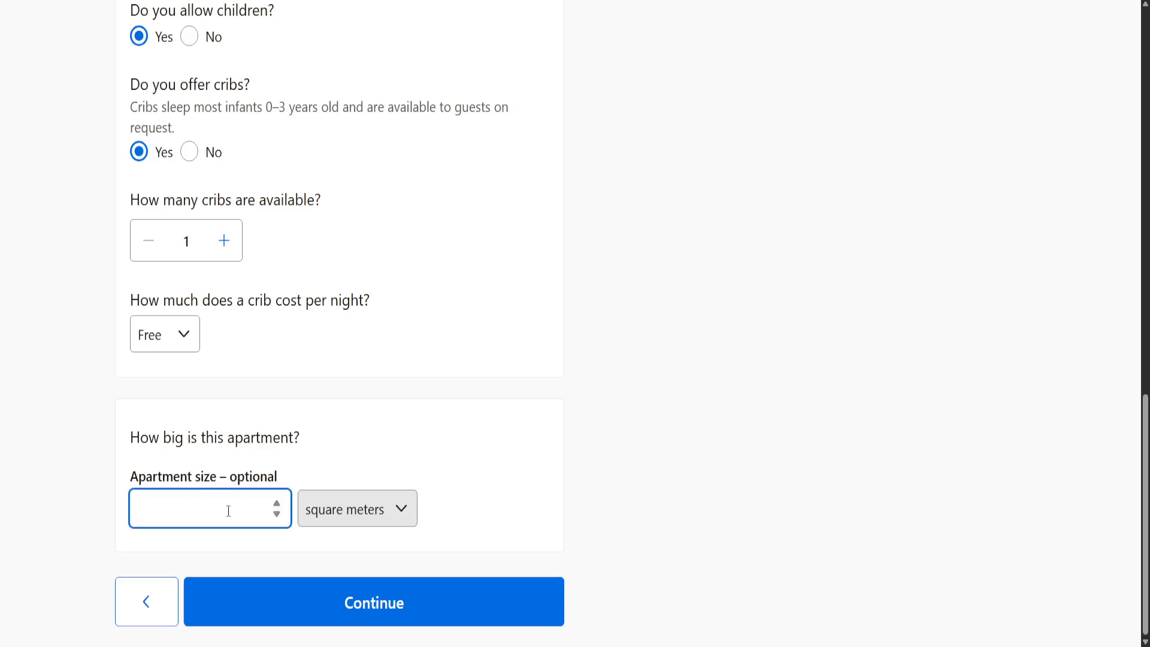
click(548, 418)
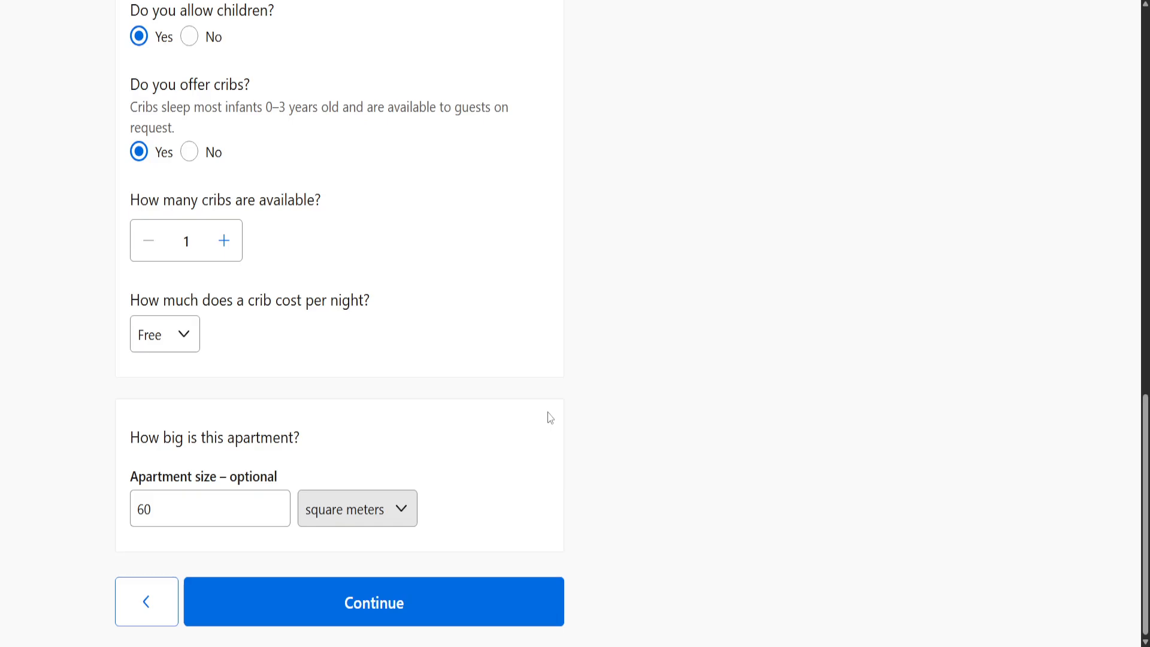
Submit the property details and mark air conditioning, free Wifi and heating as general amenities guests can use.
click(393, 603)
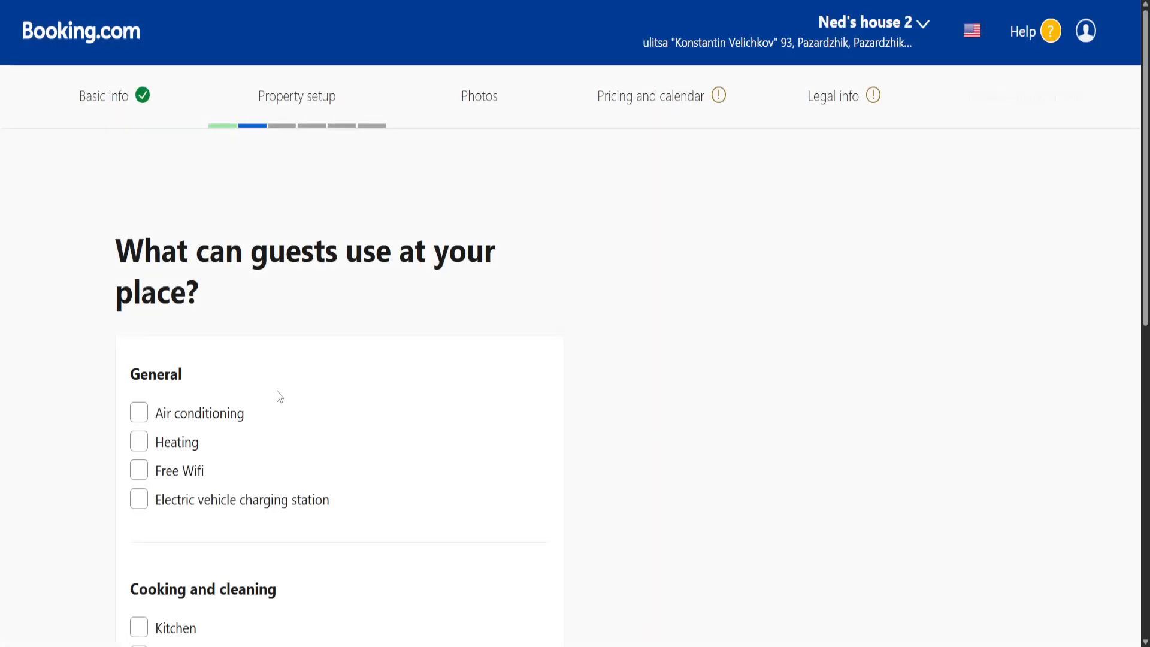
drag(222, 258, 349, 285)
click(350, 286)
scroll(350, 292, down, 2)
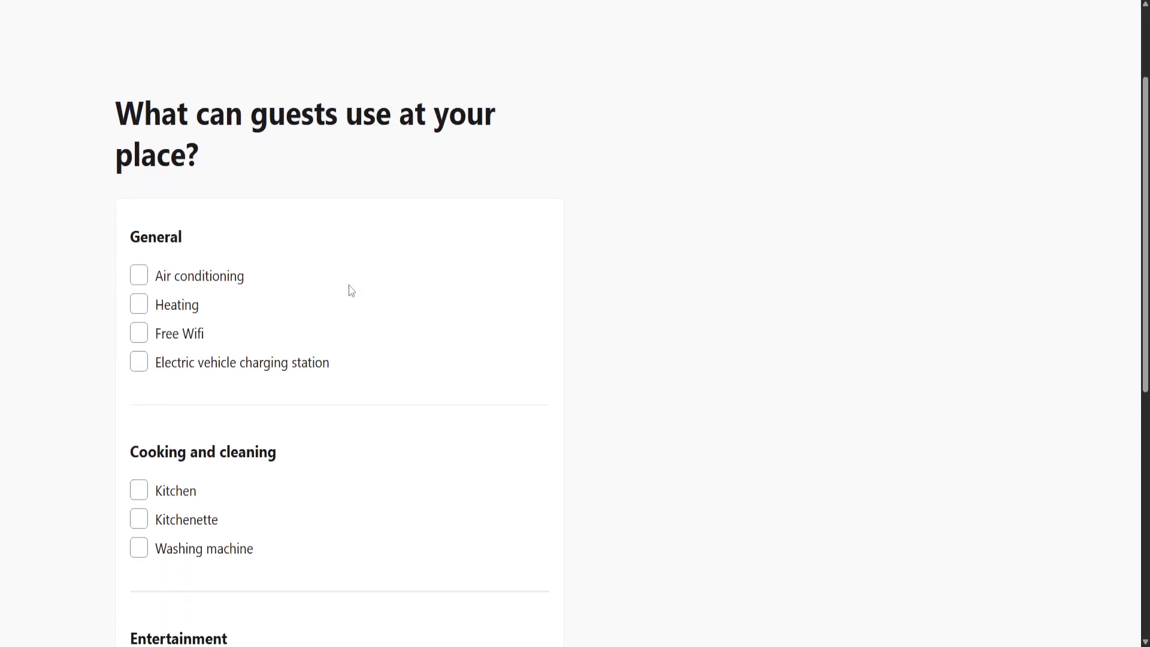
click(213, 282)
click(196, 336)
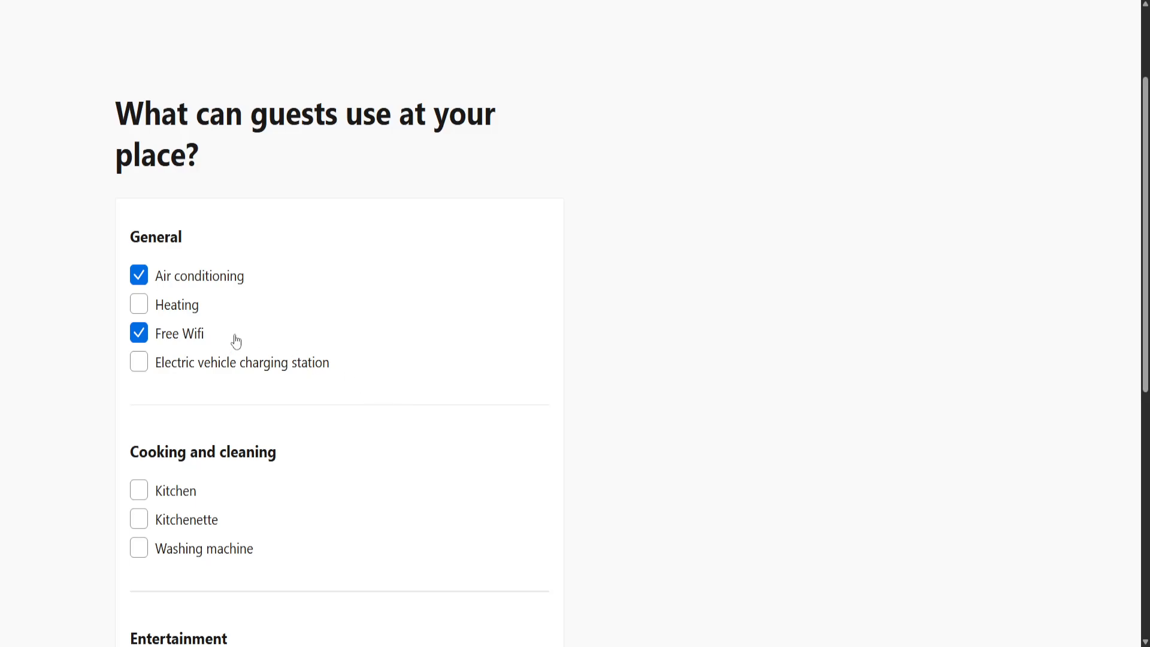
click(187, 306)
scroll(389, 242, down, 3)
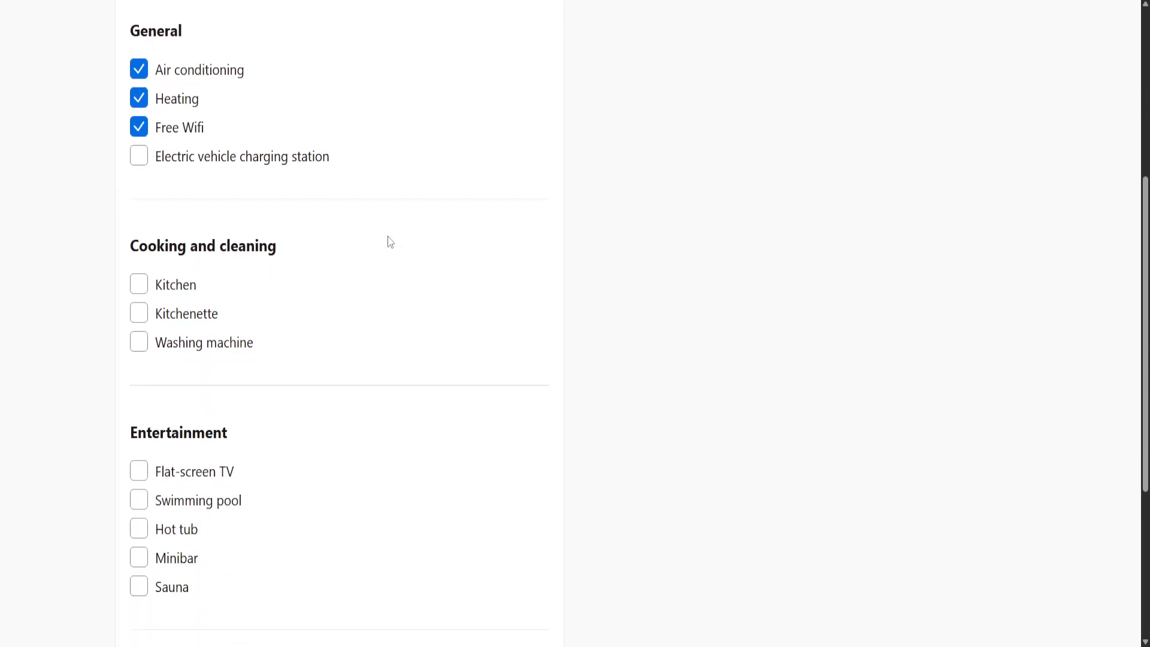
Add kitchen, flat-screen TV and balcony to the amenities guests can use, and continue to the services page.
click(175, 285)
scroll(300, 362, down, 3)
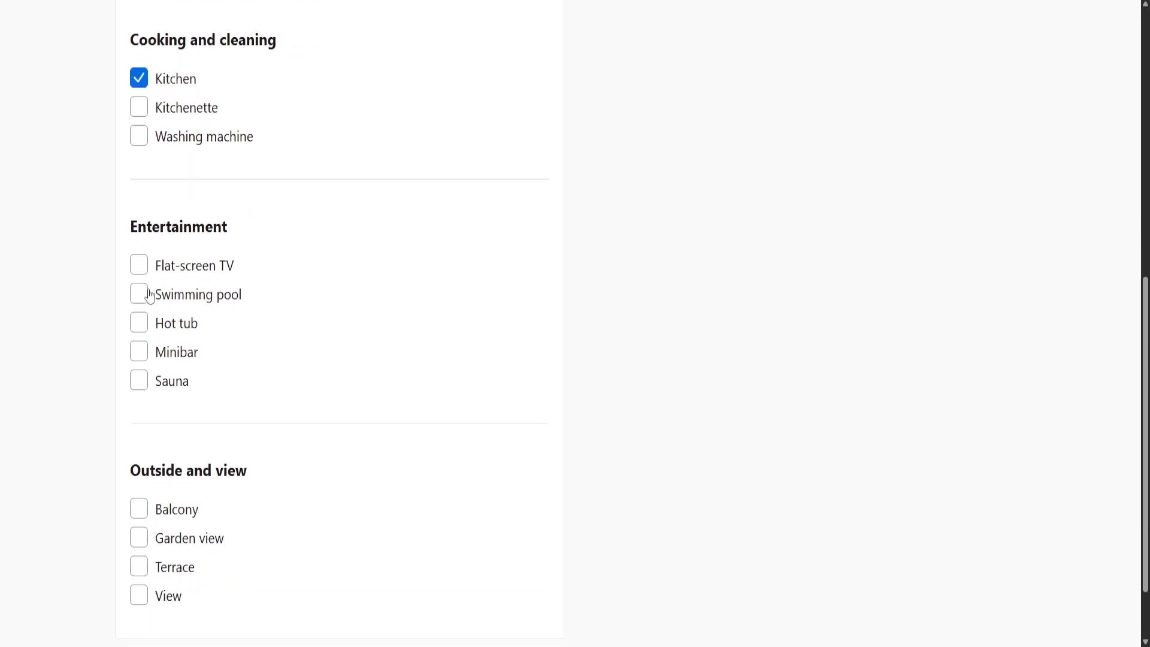
click(144, 265)
scroll(159, 326, down, 2)
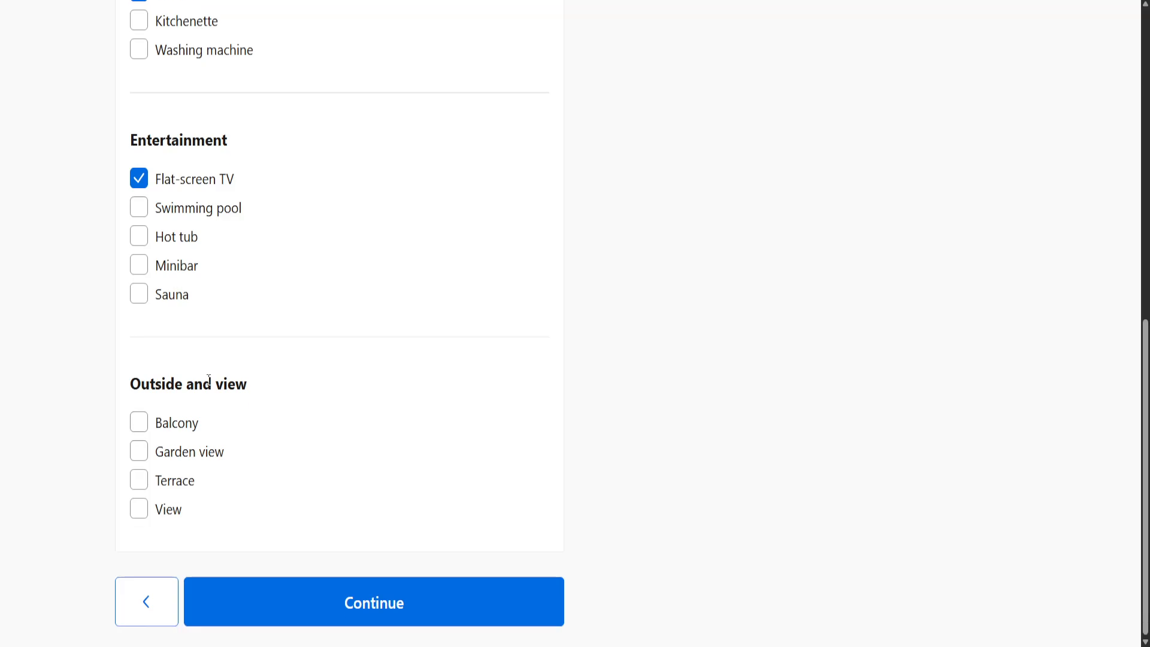
click(147, 422)
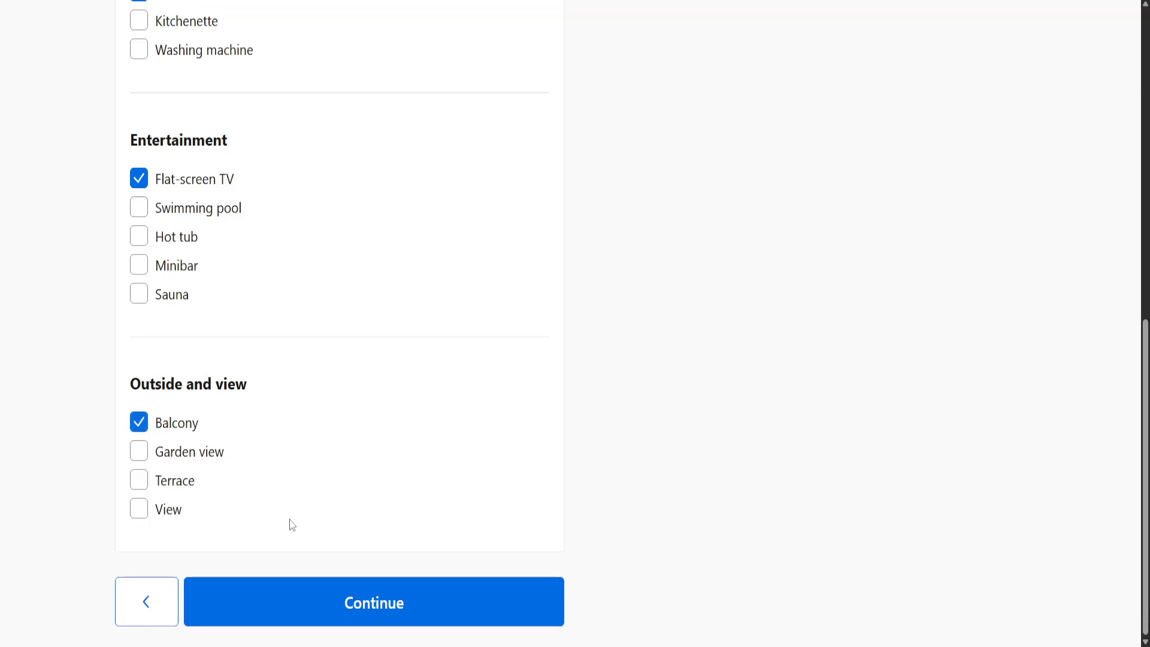
click(321, 603)
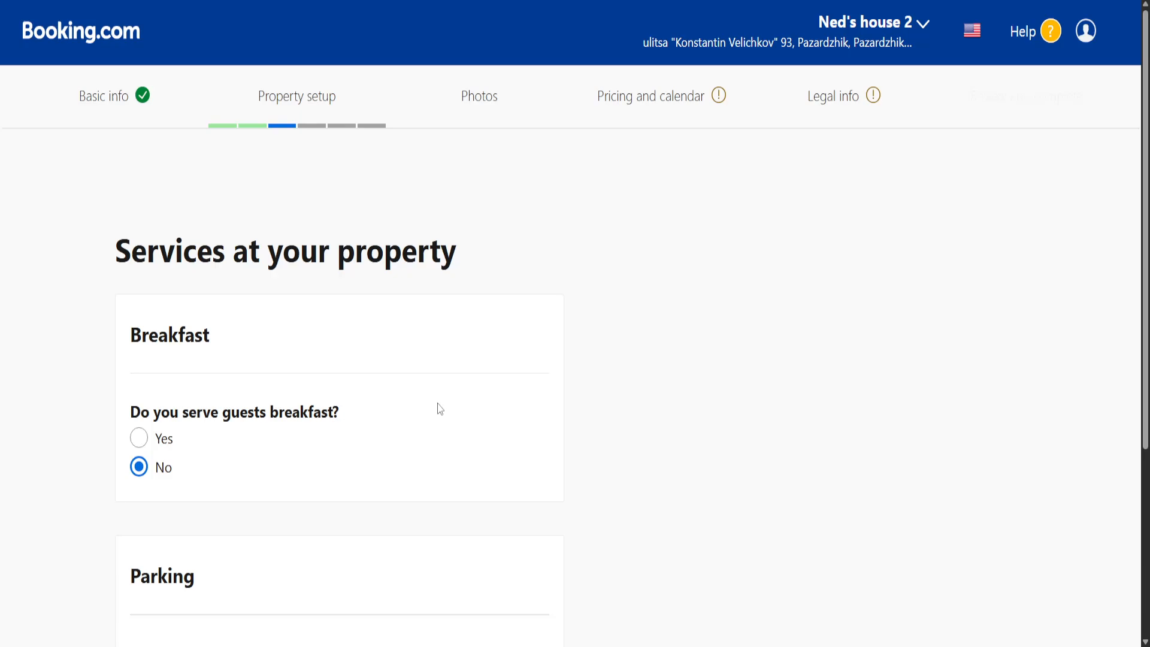
Set breakfast as served to guests and included in the price they pay.
scroll(440, 409, down, 1)
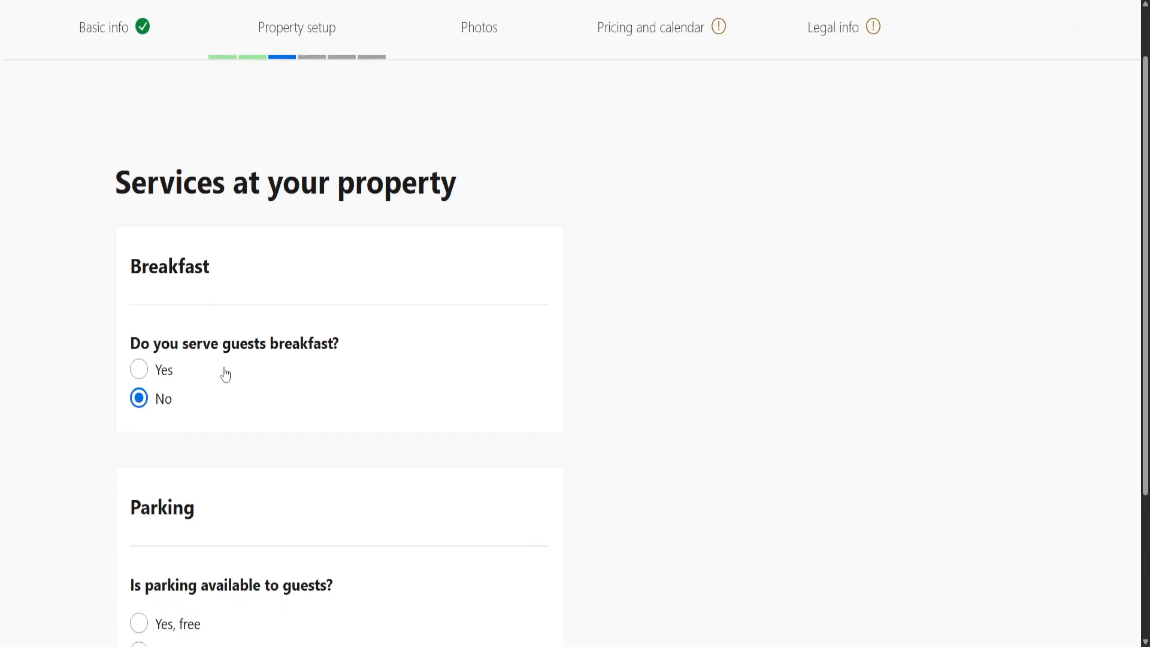
click(161, 370)
scroll(324, 384, down, 2)
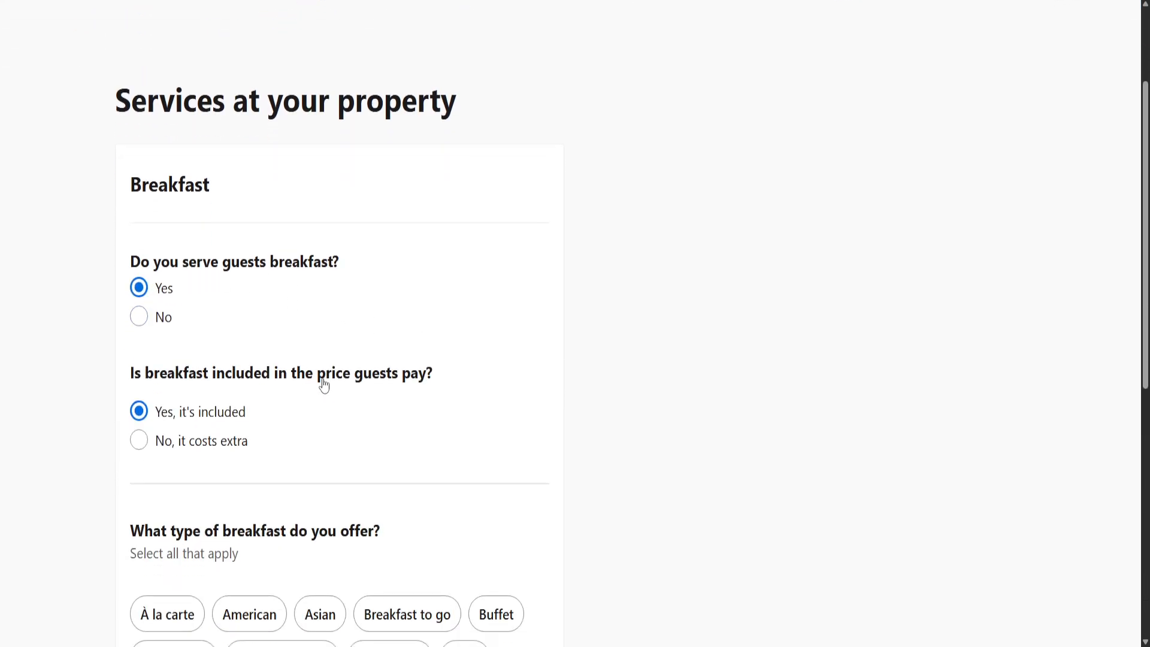
drag(297, 318, 387, 317)
click(376, 317)
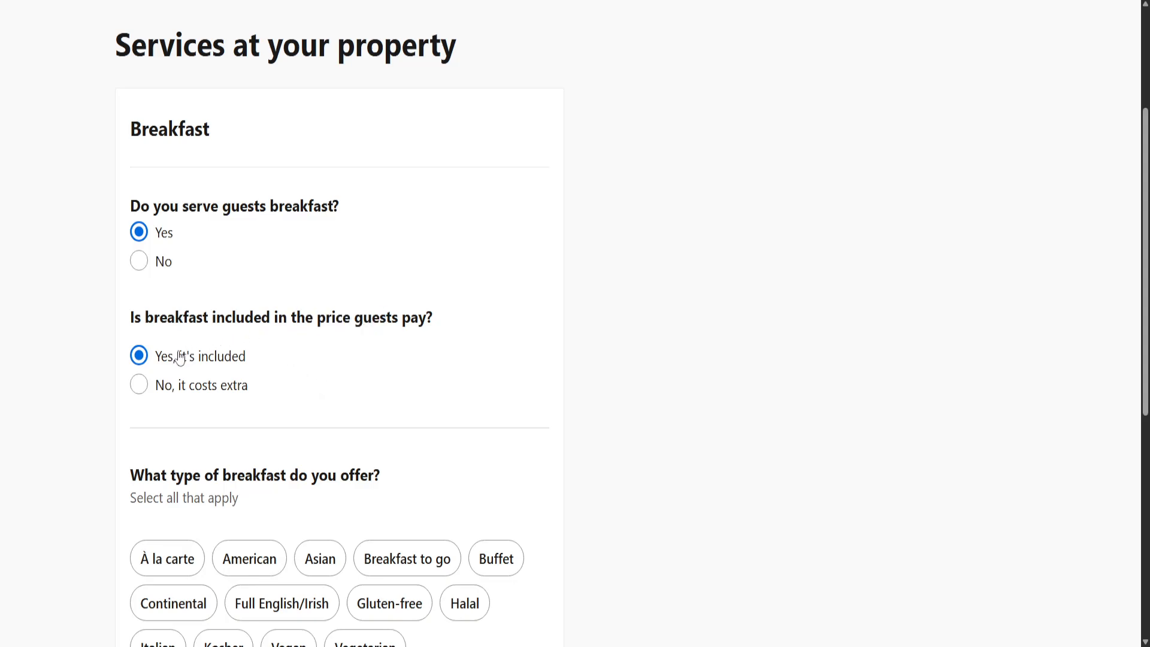
click(169, 389)
click(163, 358)
scroll(293, 368, down, 2)
Choose Full English/Irish as the type of breakfast offered.
drag(169, 338, 402, 347)
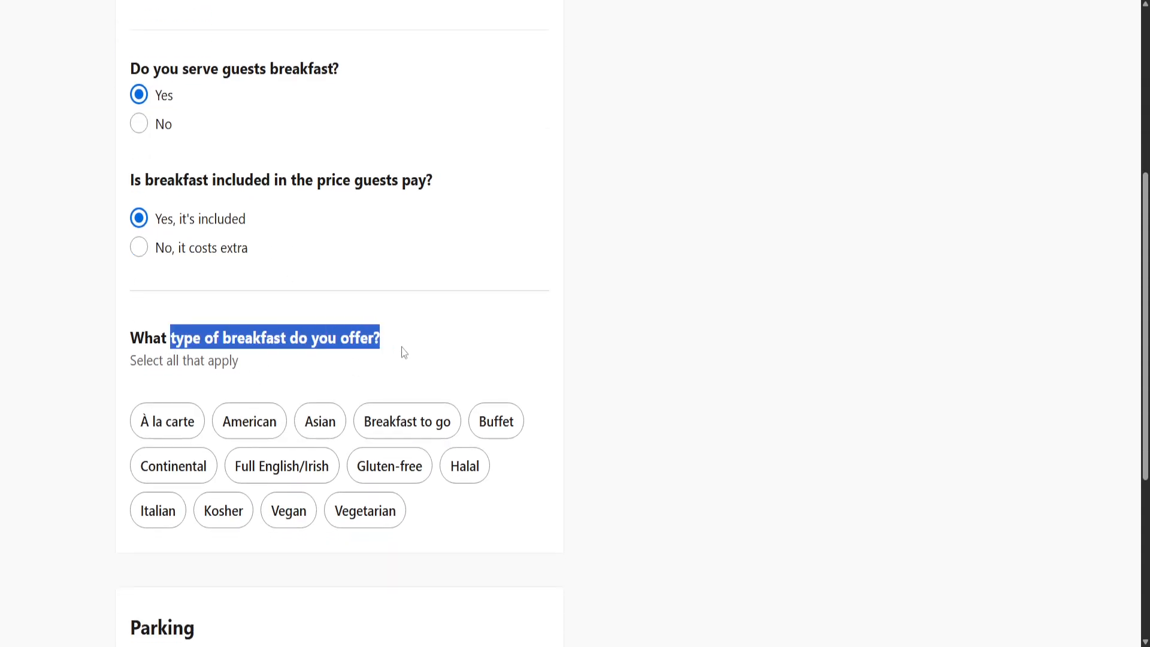
click(403, 347)
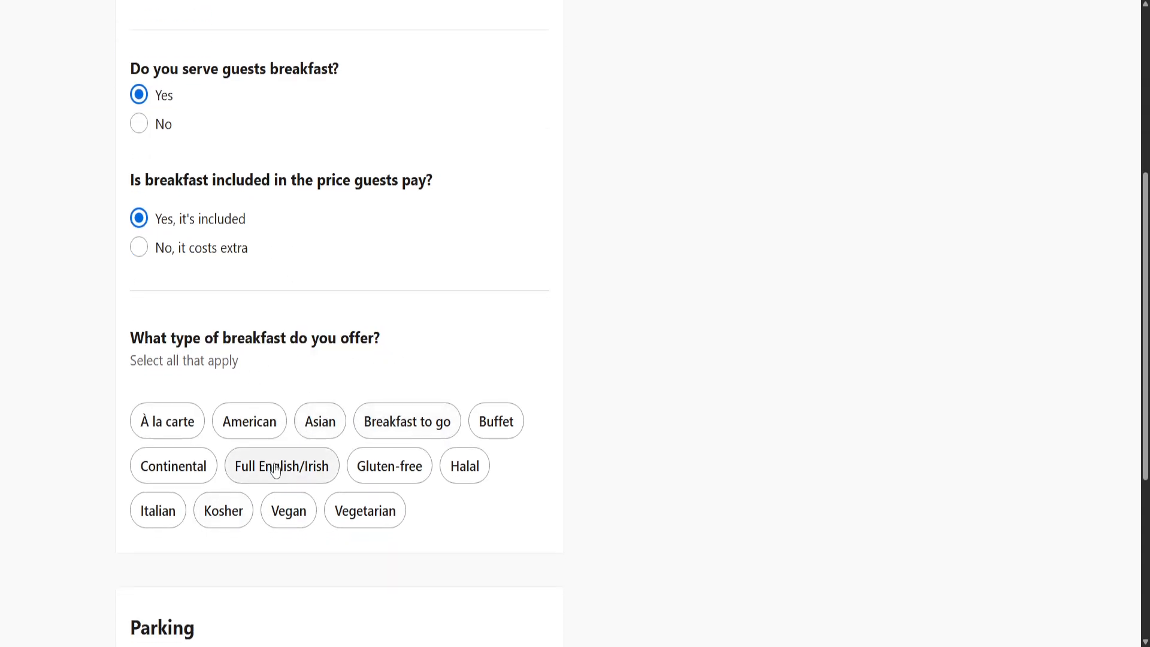
click(308, 466)
Offer guests free parking, keeping the no-reservation, on-site and private options, and submit the services.
scroll(580, 366, down, 3)
scroll(580, 366, down, 2)
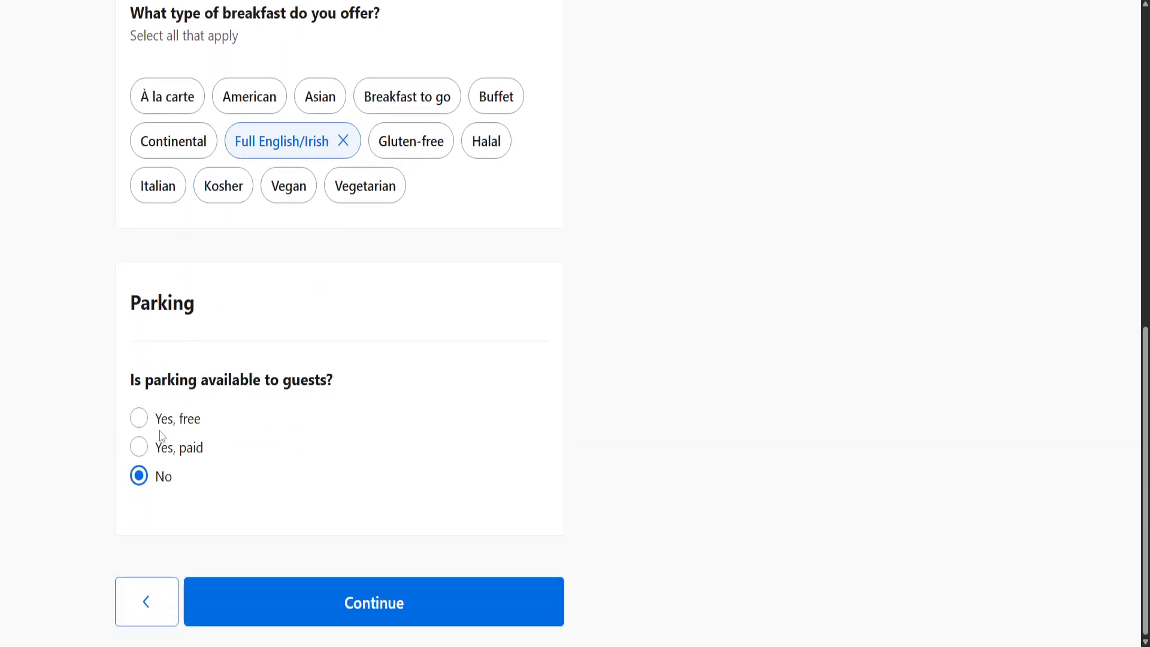
click(161, 430)
scroll(367, 427, down, 3)
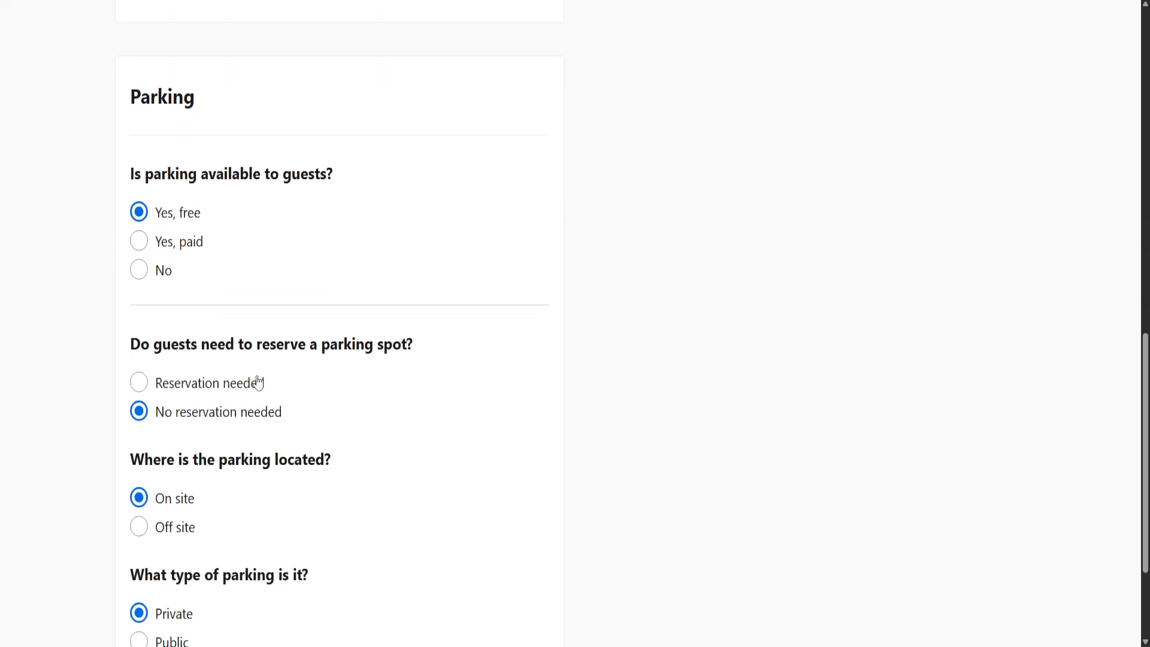
scroll(257, 383, down, 1)
scroll(146, 409, down, 2)
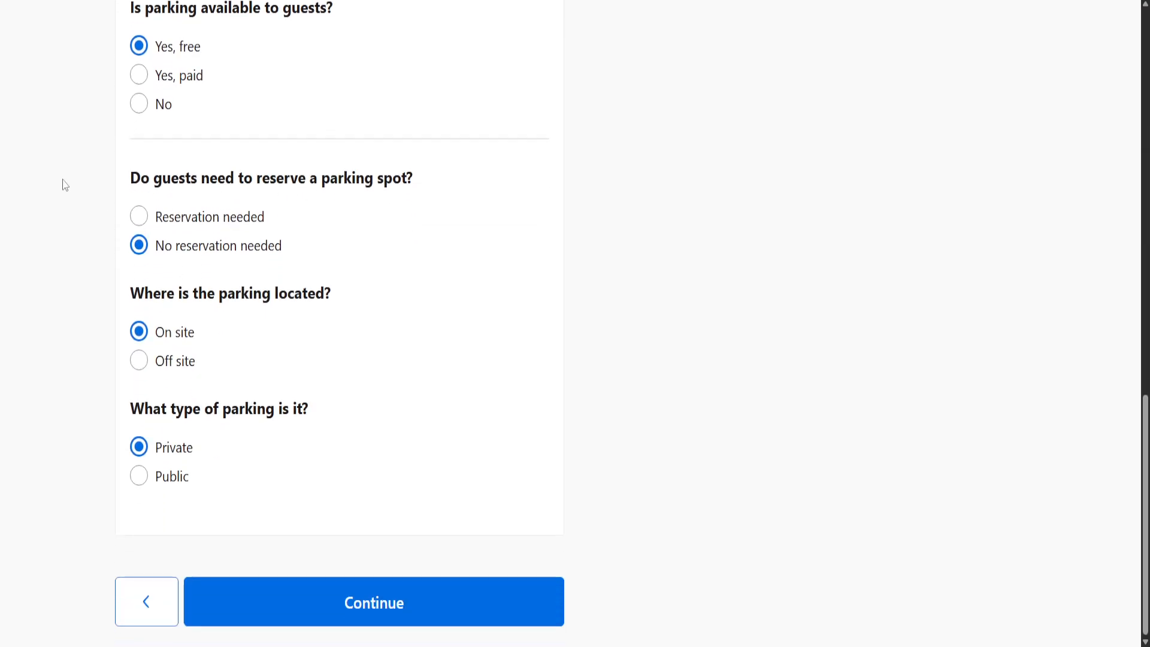
click(359, 590)
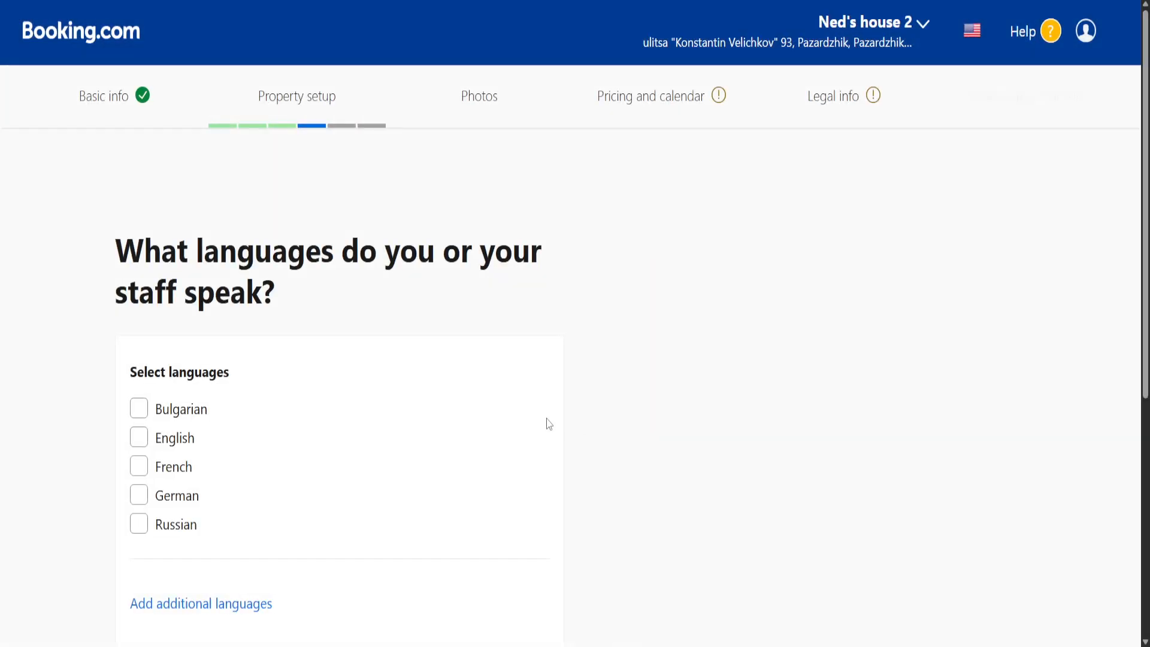
Select Bulgarian, English and French as the languages spoken by the staff, and continue to the house rules.
click(183, 411)
click(175, 438)
click(178, 473)
scroll(347, 358, down, 3)
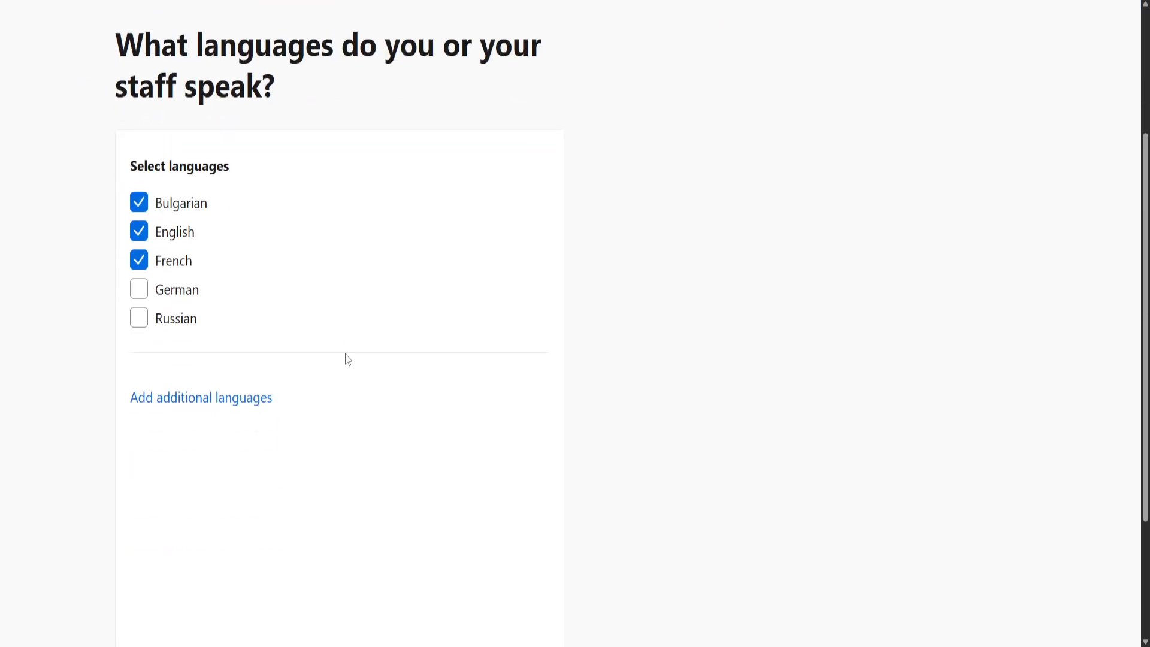
scroll(324, 453, down, 3)
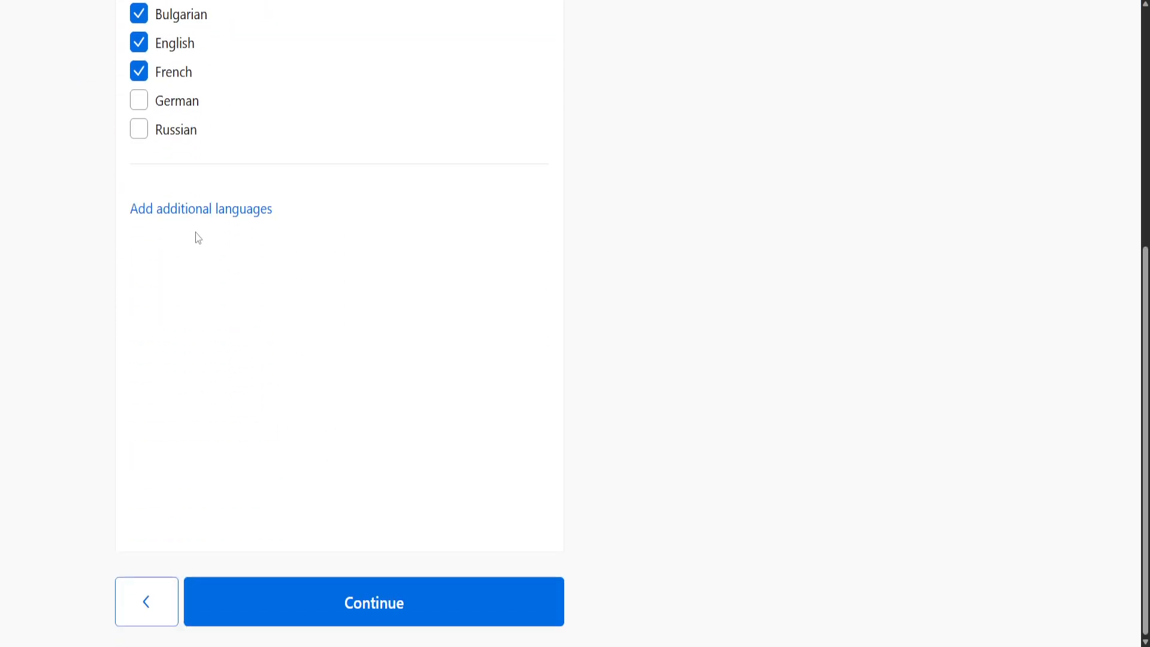
click(458, 602)
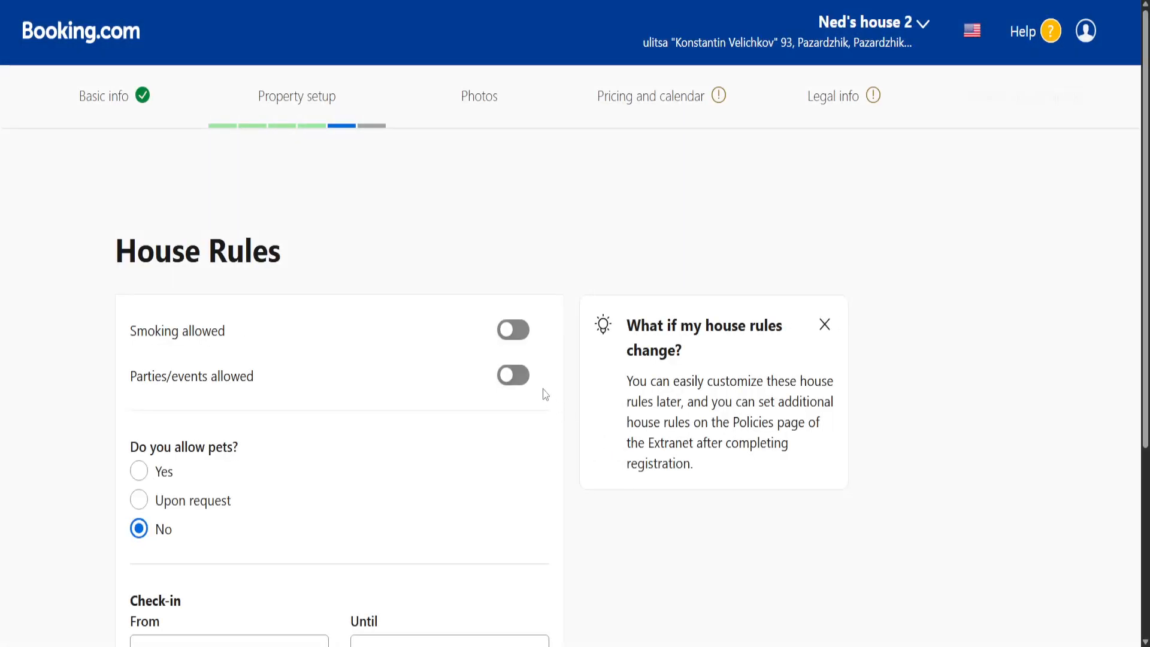
Set the check-in window in the house rules from 14:00 until 23:00.
scroll(431, 418, down, 1)
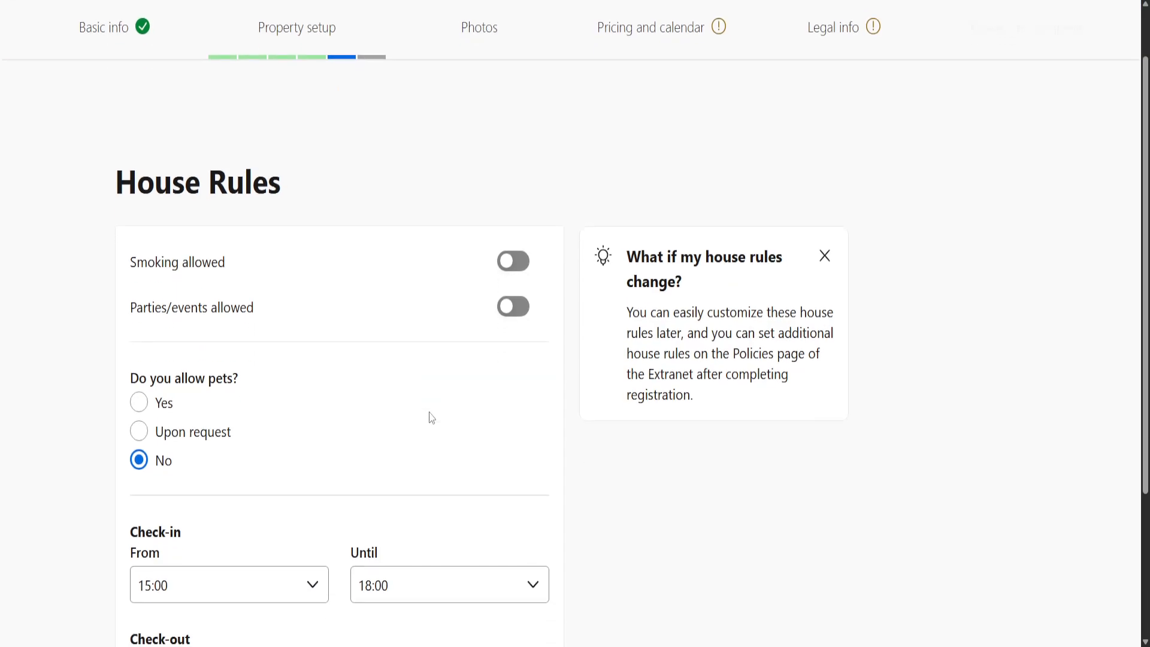
scroll(295, 439, down, 3)
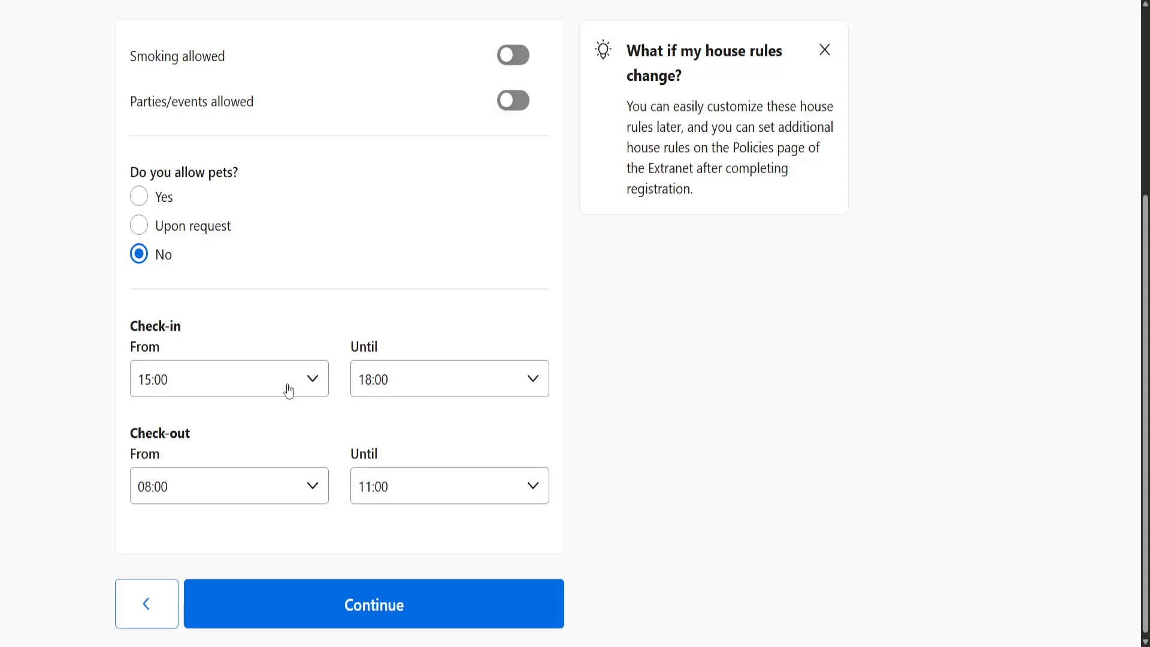
click(255, 391)
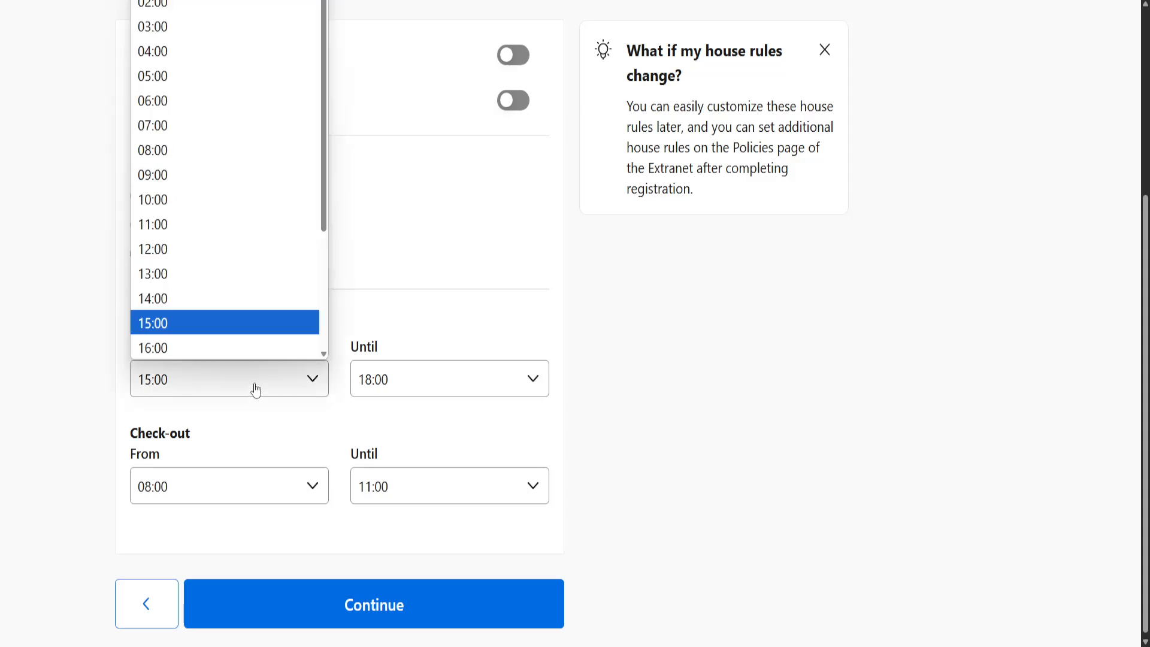
click(225, 297)
click(446, 393)
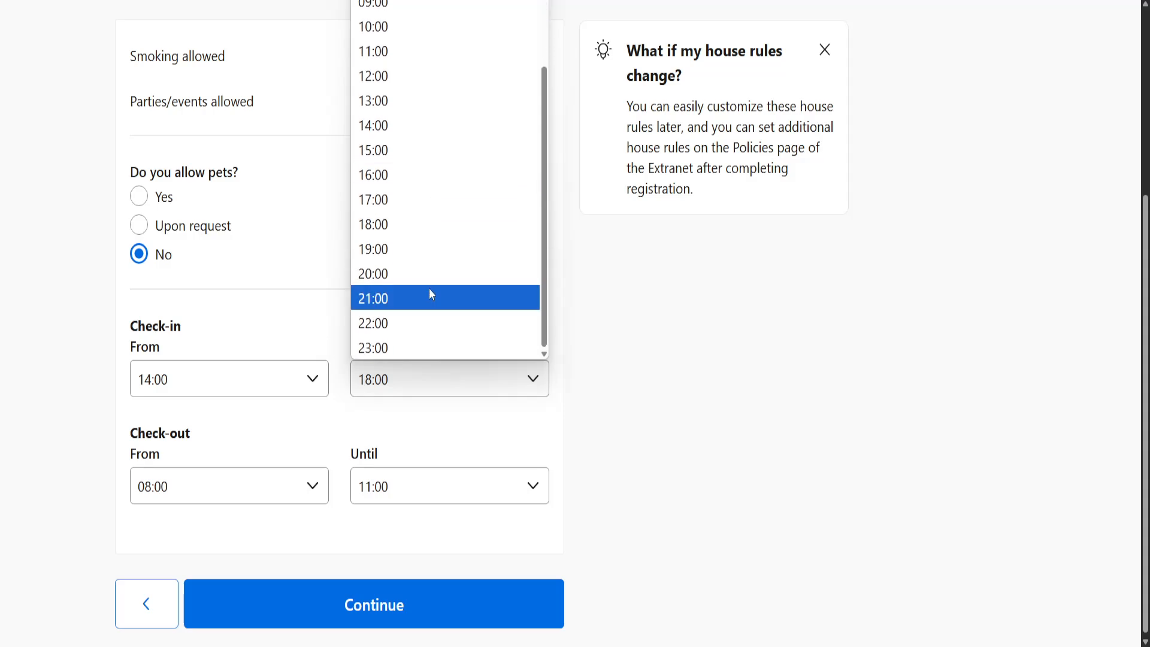
click(413, 347)
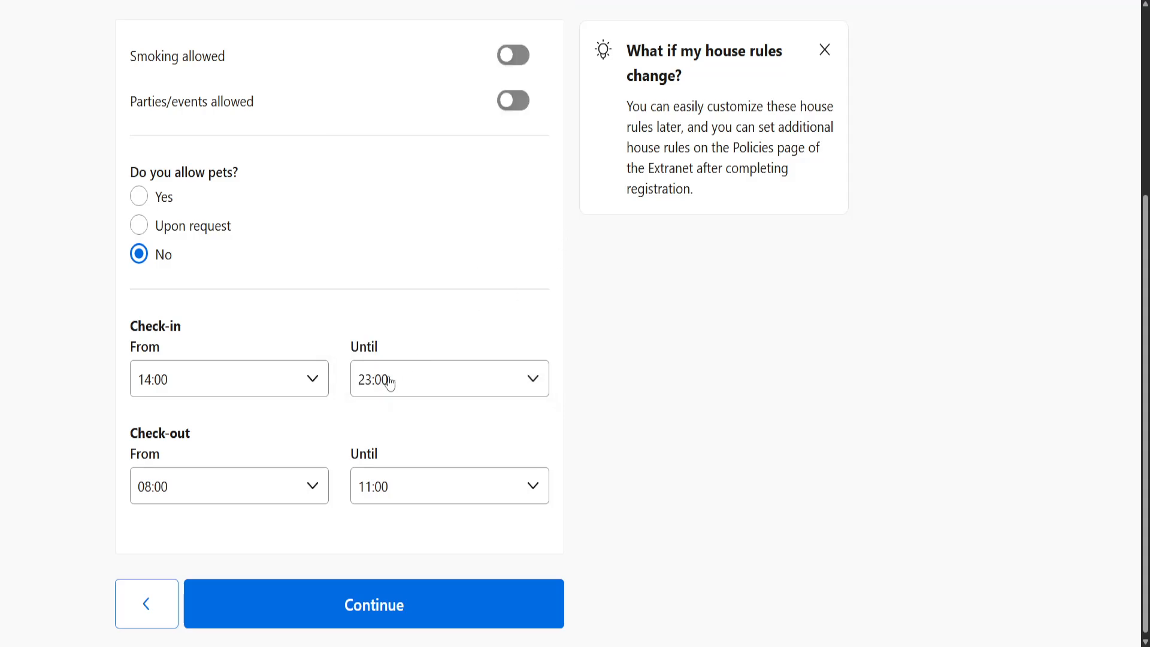
Set the check-out end time to 12:00, keeping the 08:00 start, and submit the house rules.
click(206, 496)
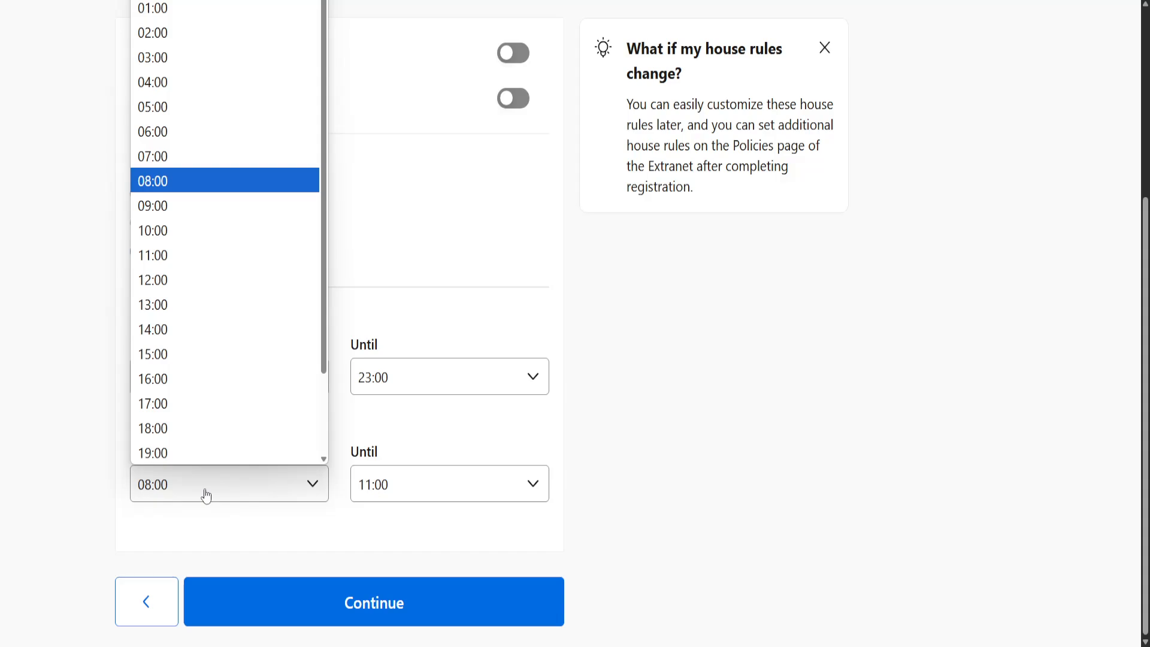
click(206, 495)
click(400, 488)
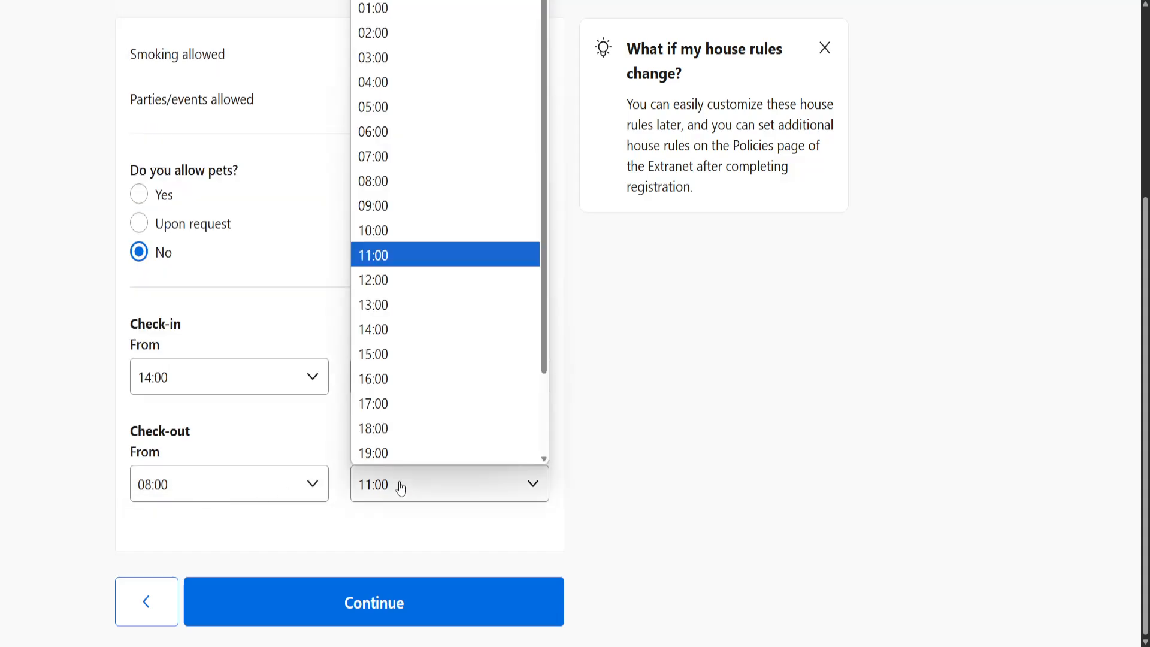
click(413, 283)
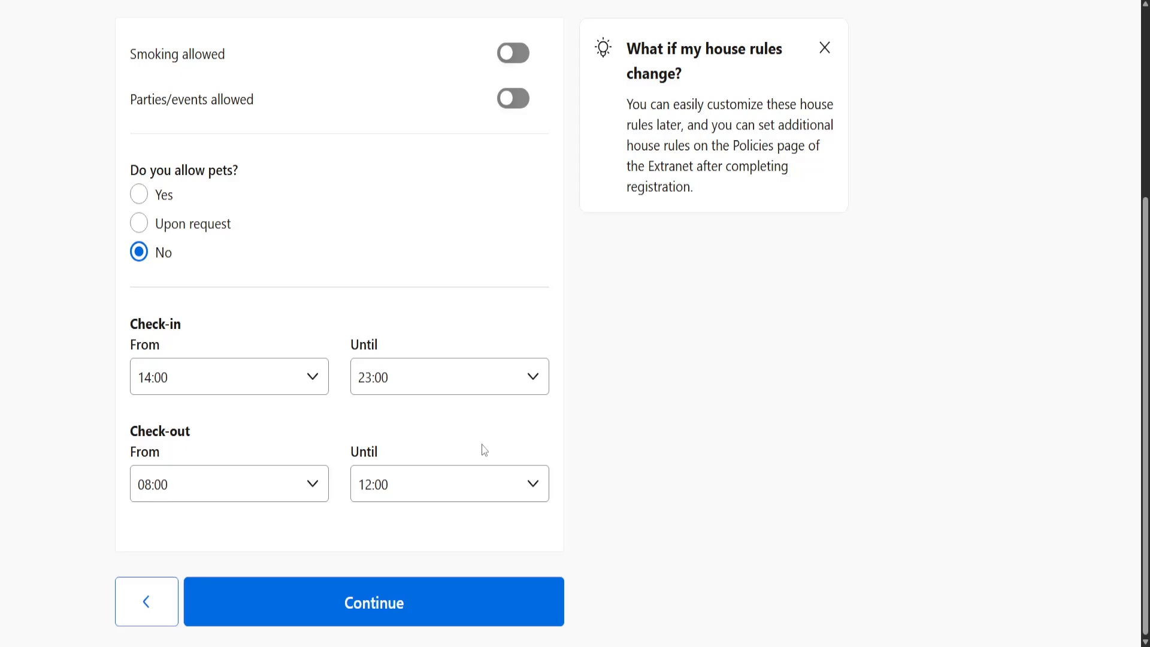
click(378, 601)
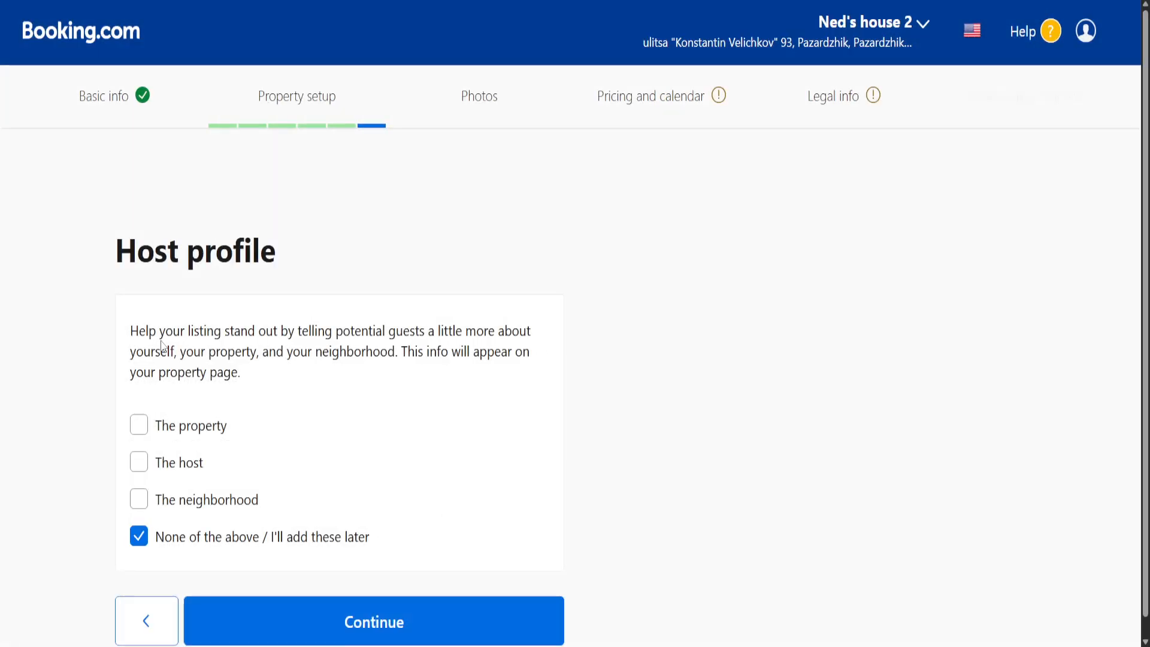
Continue past the host profile, keeping the "None of the above / I'll add these later" option.
drag(161, 347, 314, 353)
click(419, 342)
click(341, 605)
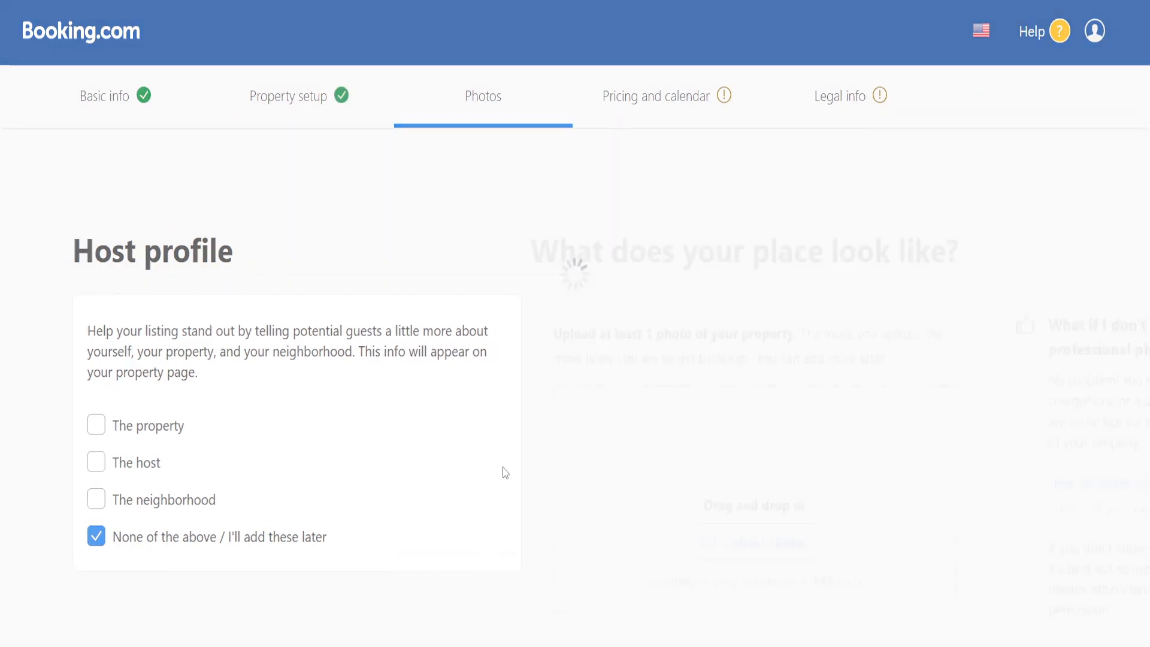
scroll(505, 472, down, 2)
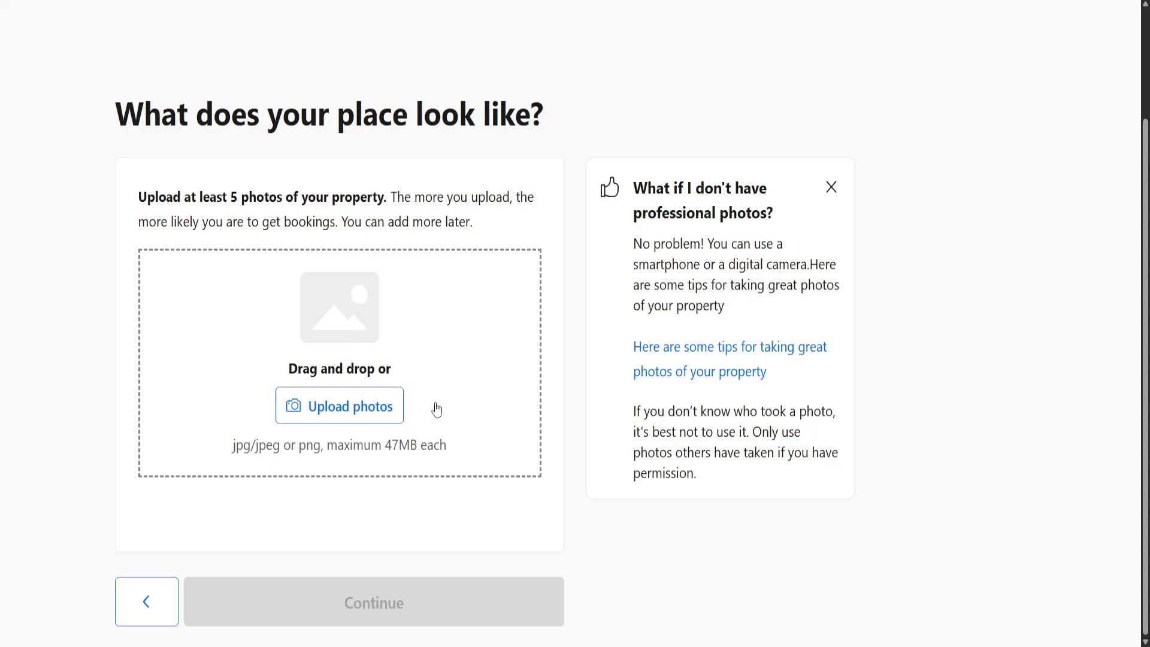
scroll(436, 410, up, 2)
click(703, 103)
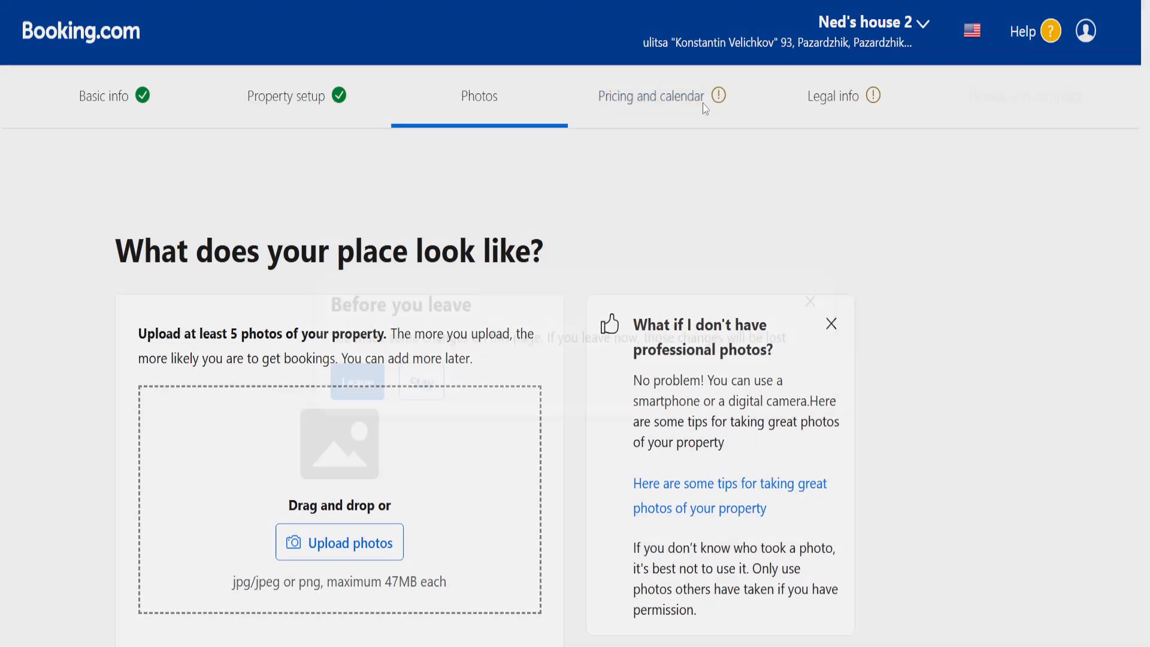
click(810, 280)
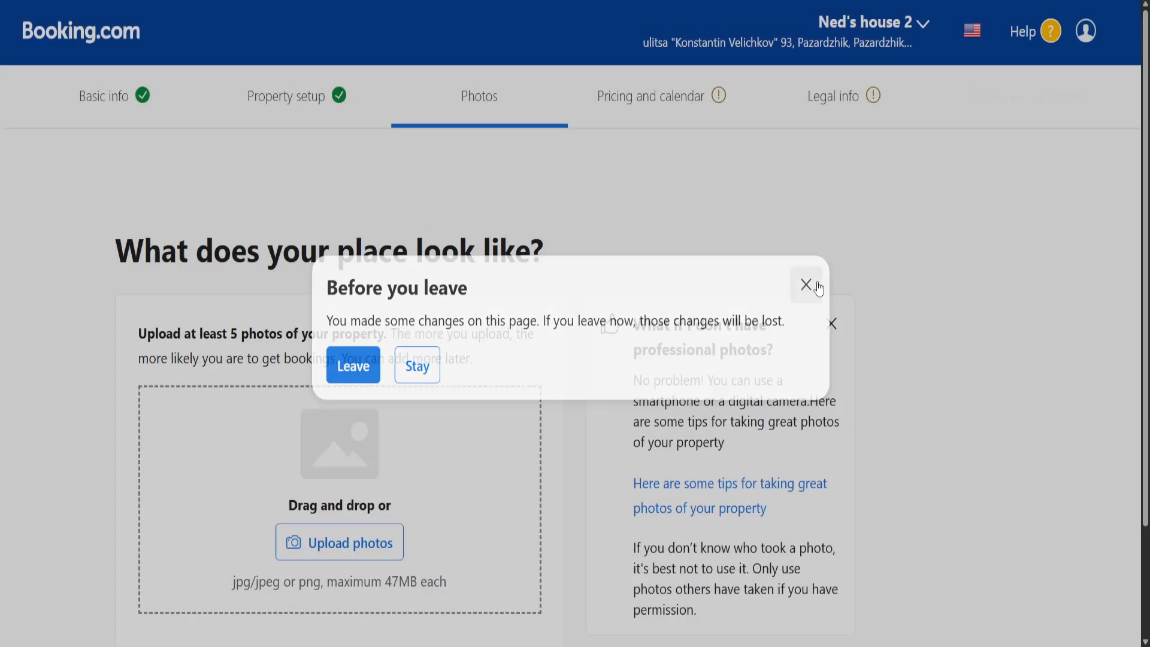
Leave the photos section without uploading anything, discard its unsaved changes and go to the pricing and calendar section.
scroll(287, 344, down, 2)
scroll(408, 413, up, 2)
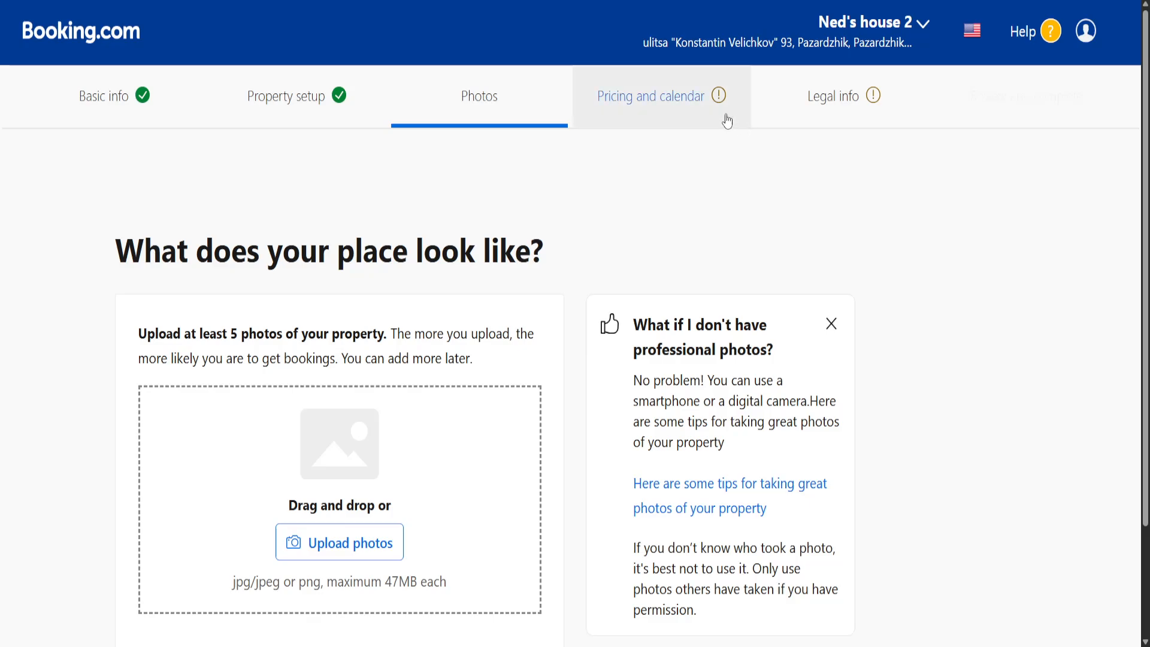
click(652, 111)
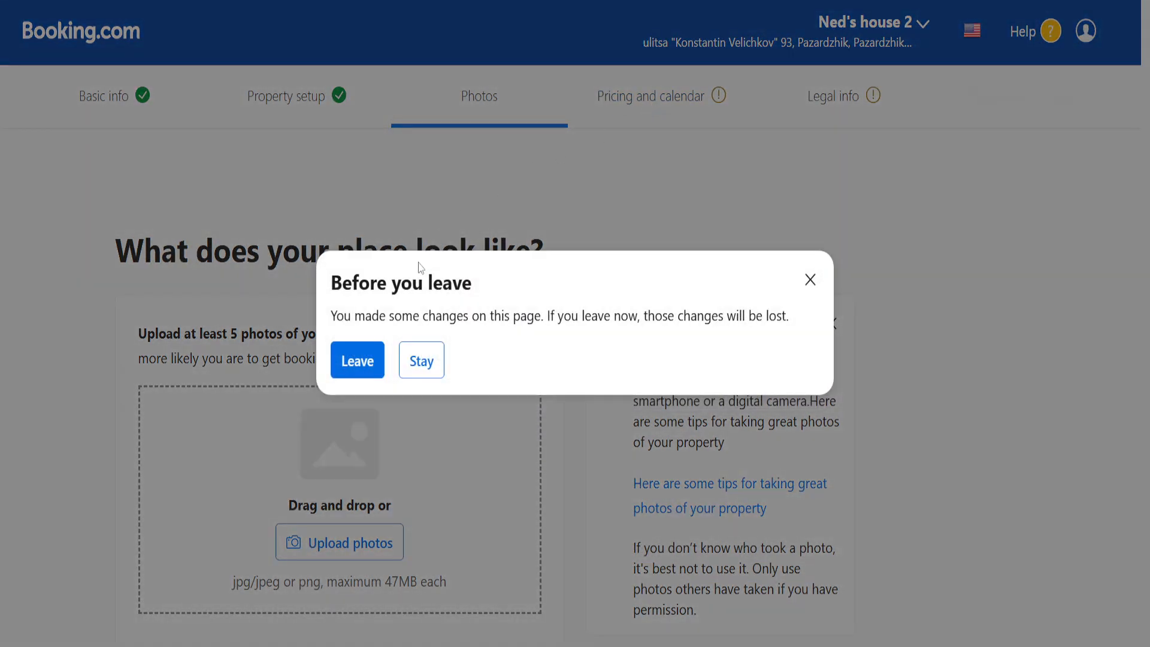
click(378, 361)
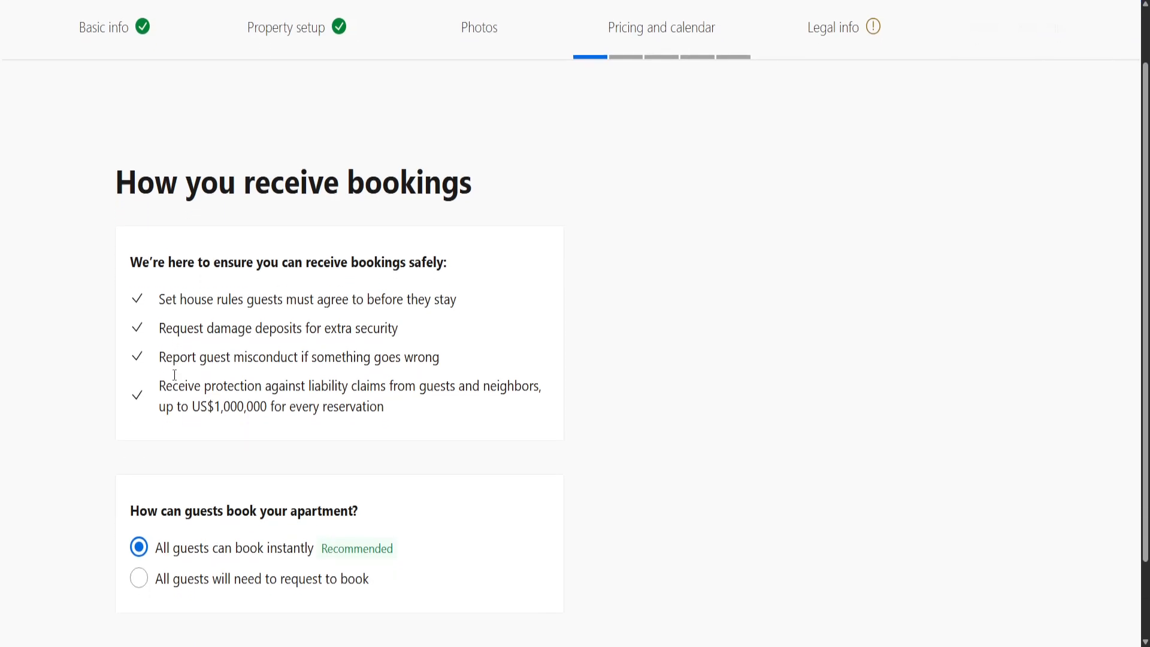
Keep the "All guests can book instantly" option and continue to the payment settings.
scroll(352, 383, down, 1)
scroll(206, 331, down, 2)
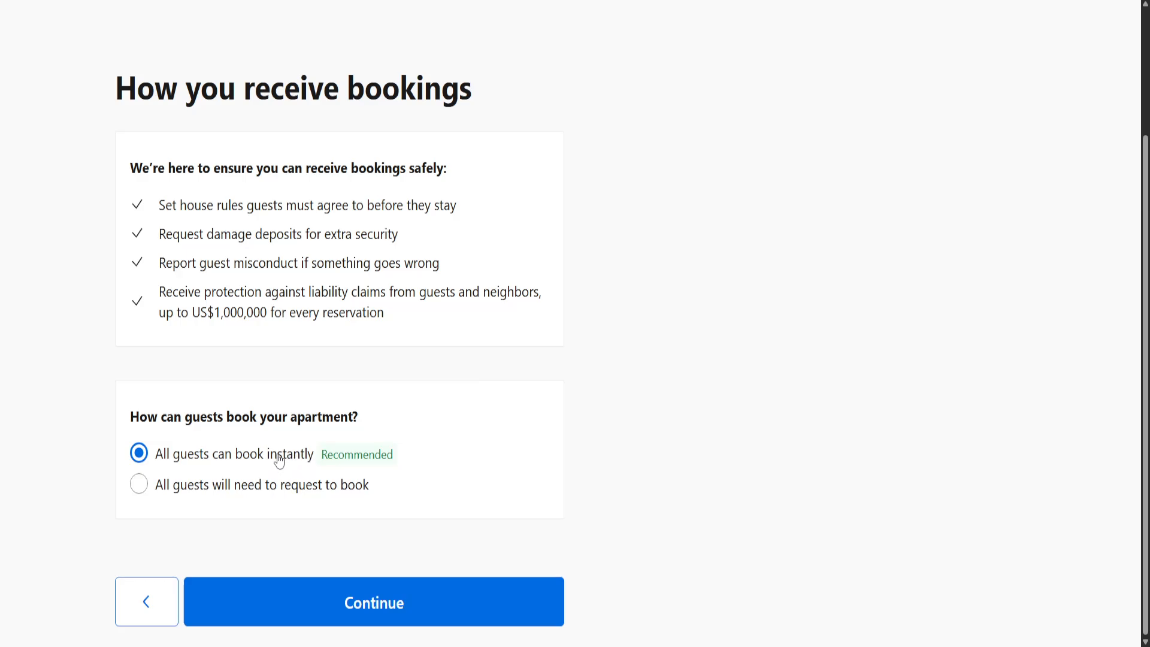
click(404, 590)
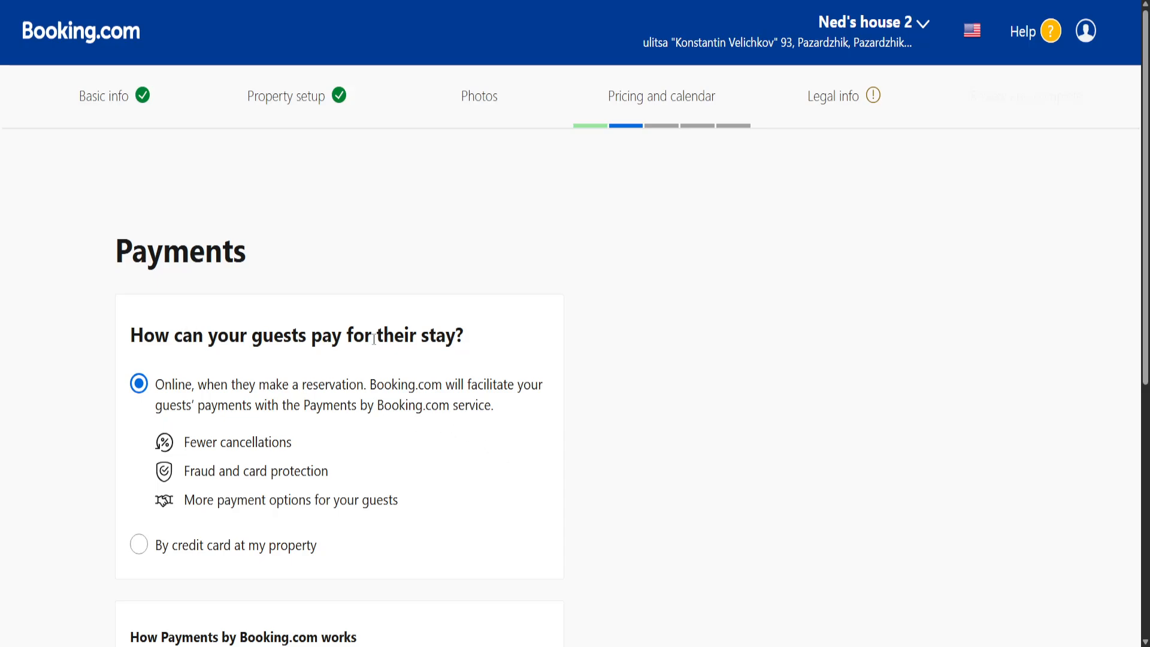
Read how Payments by Booking.com works, keep online payment at reservation as the guests' payment method and continue.
scroll(413, 338, down, 1)
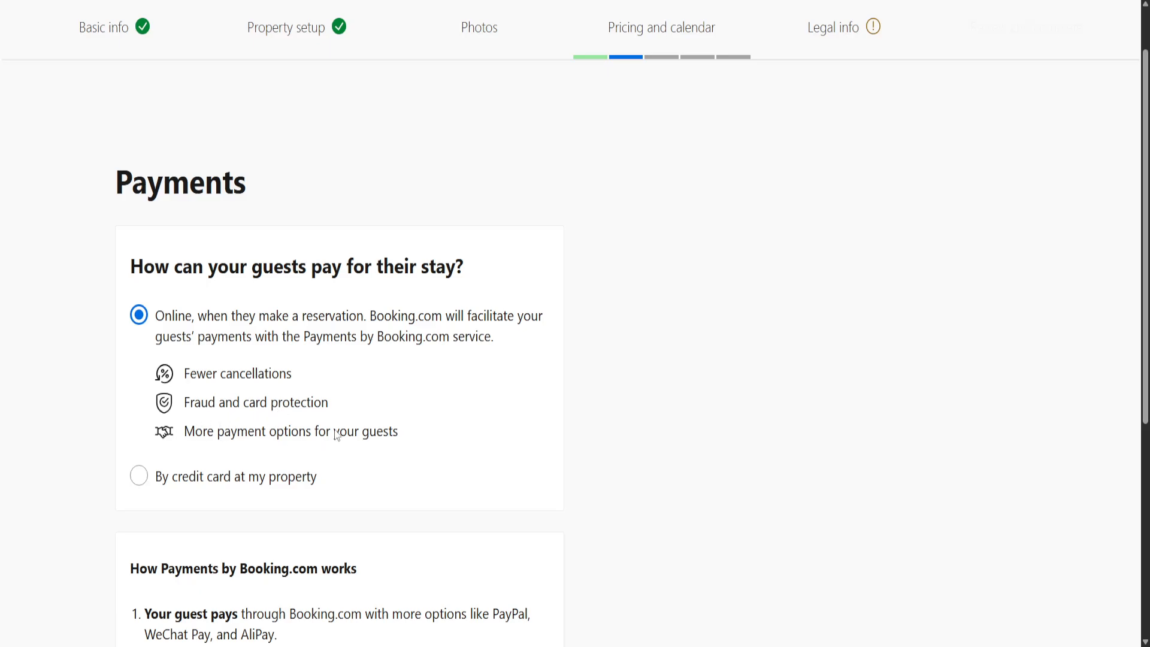
scroll(336, 435, down, 2)
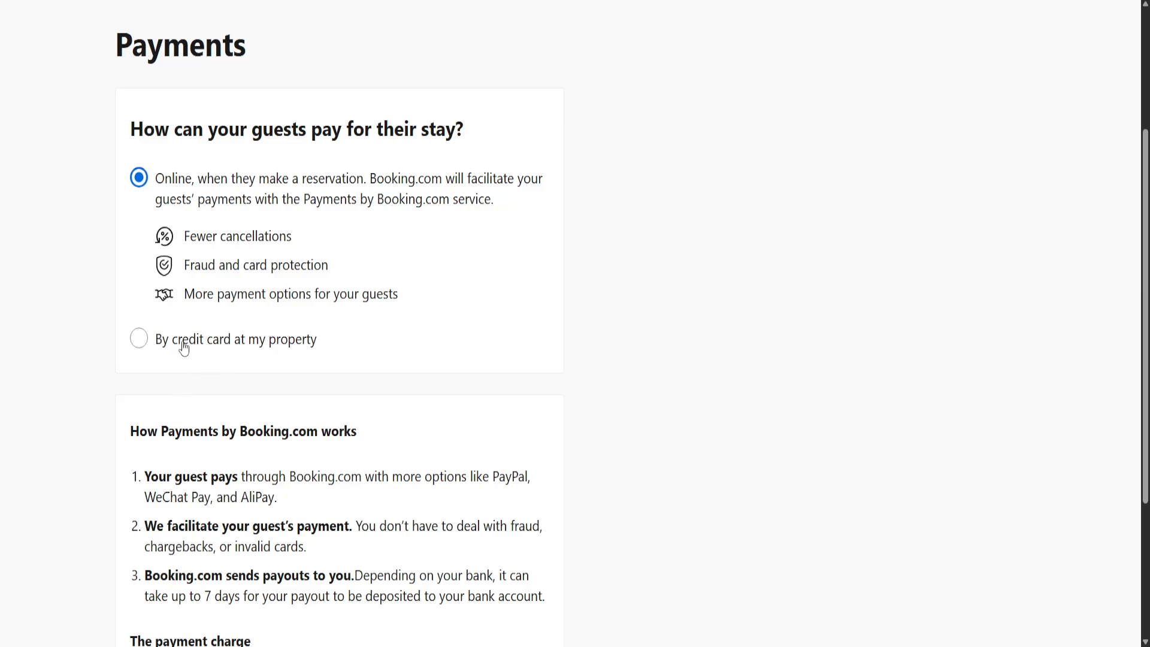
scroll(227, 343, down, 3)
scroll(159, 327, down, 1)
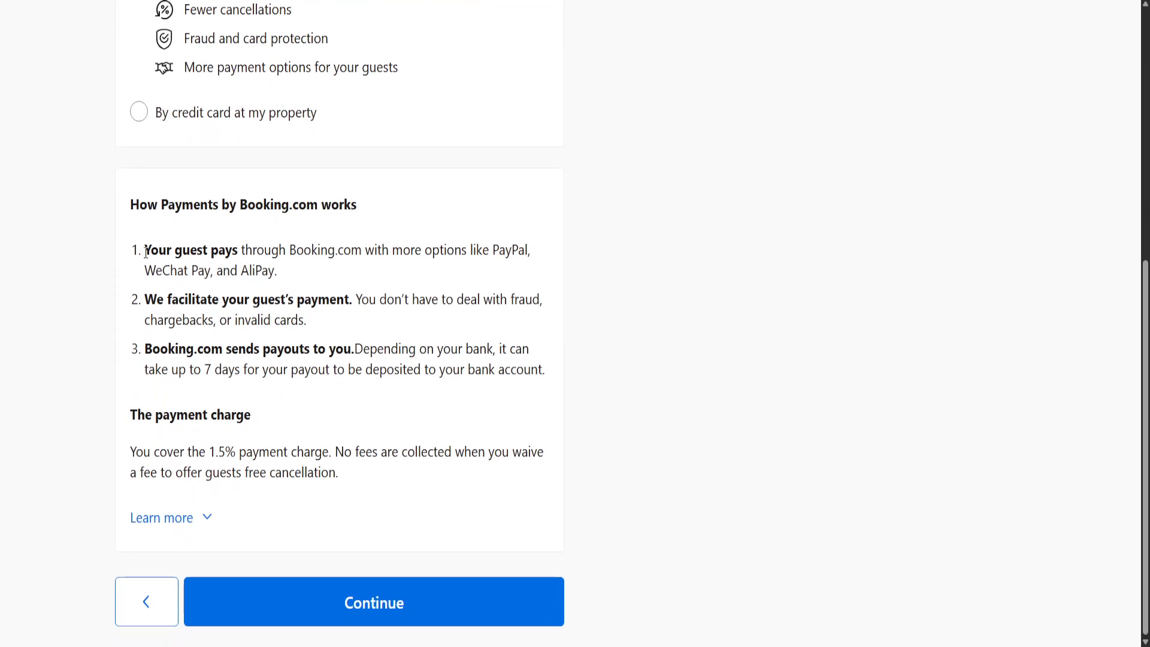
drag(151, 449, 421, 465)
click(401, 468)
click(253, 407)
click(324, 426)
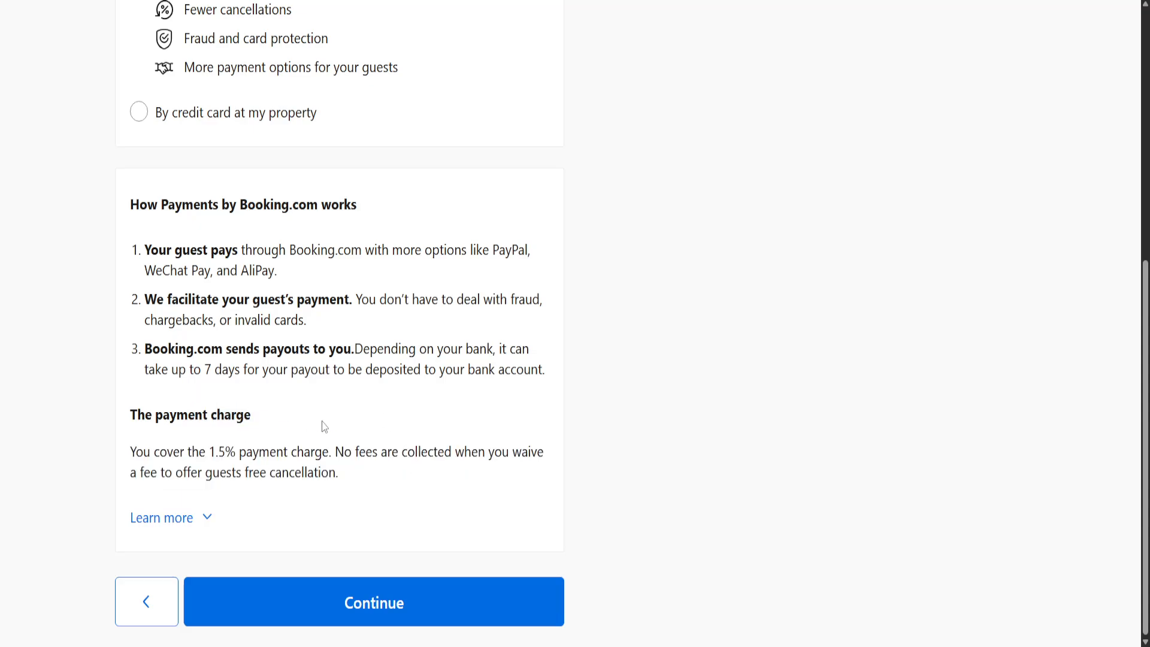
click(391, 605)
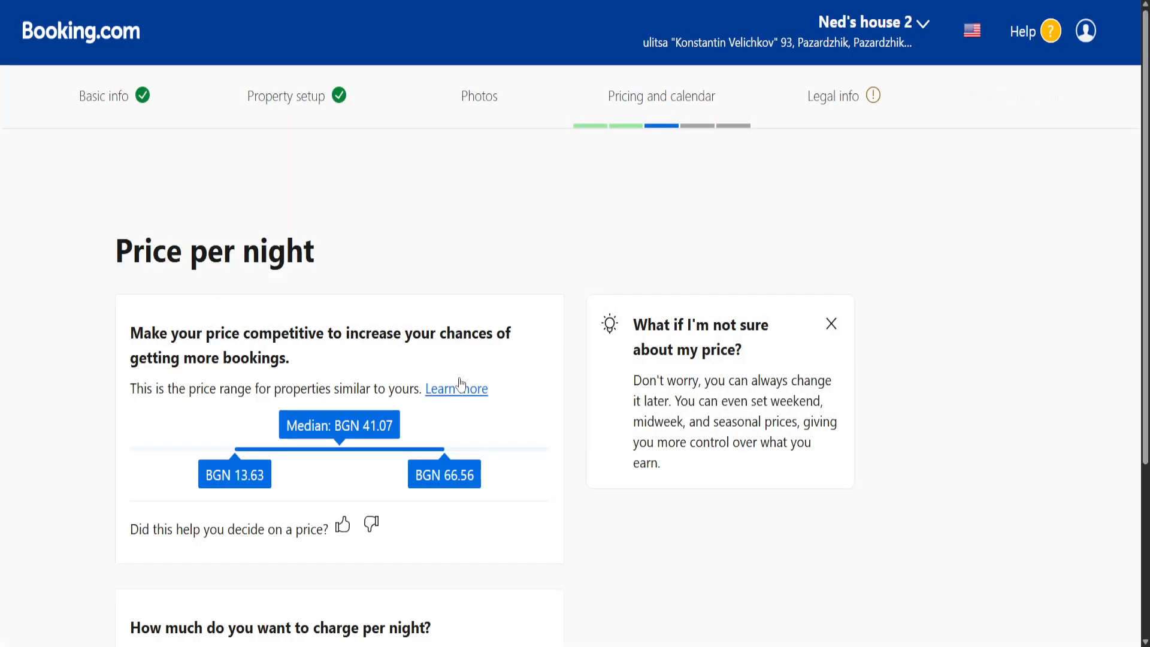
Set the price guests pay per night to BGN 40.
scroll(330, 446, down, 4)
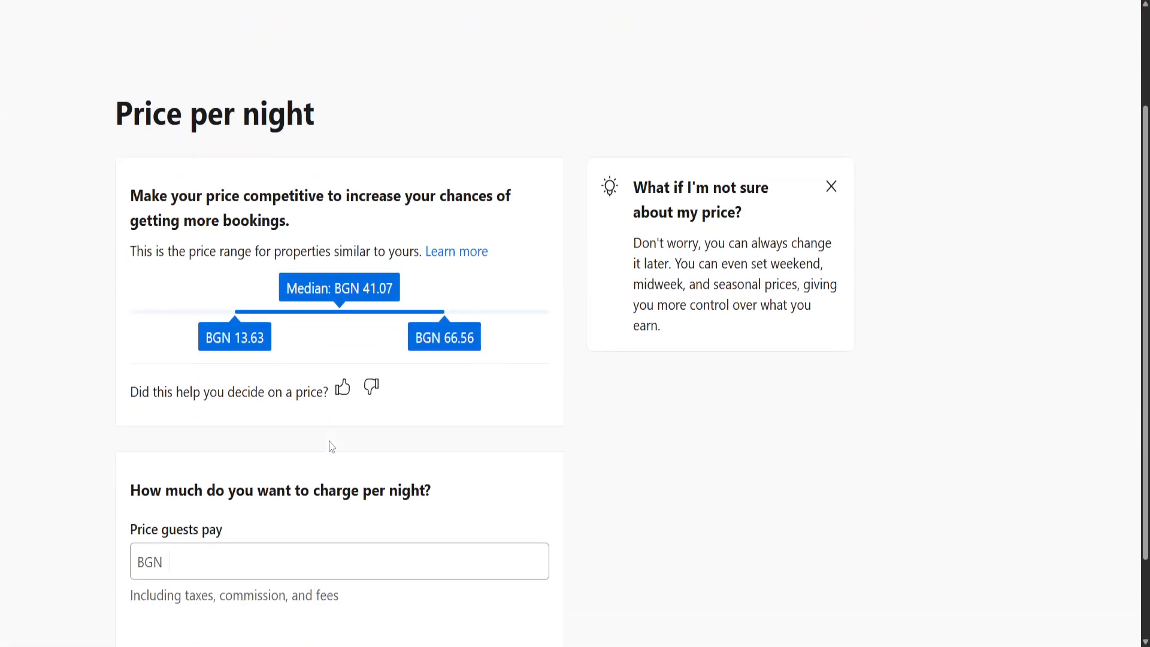
click(325, 455)
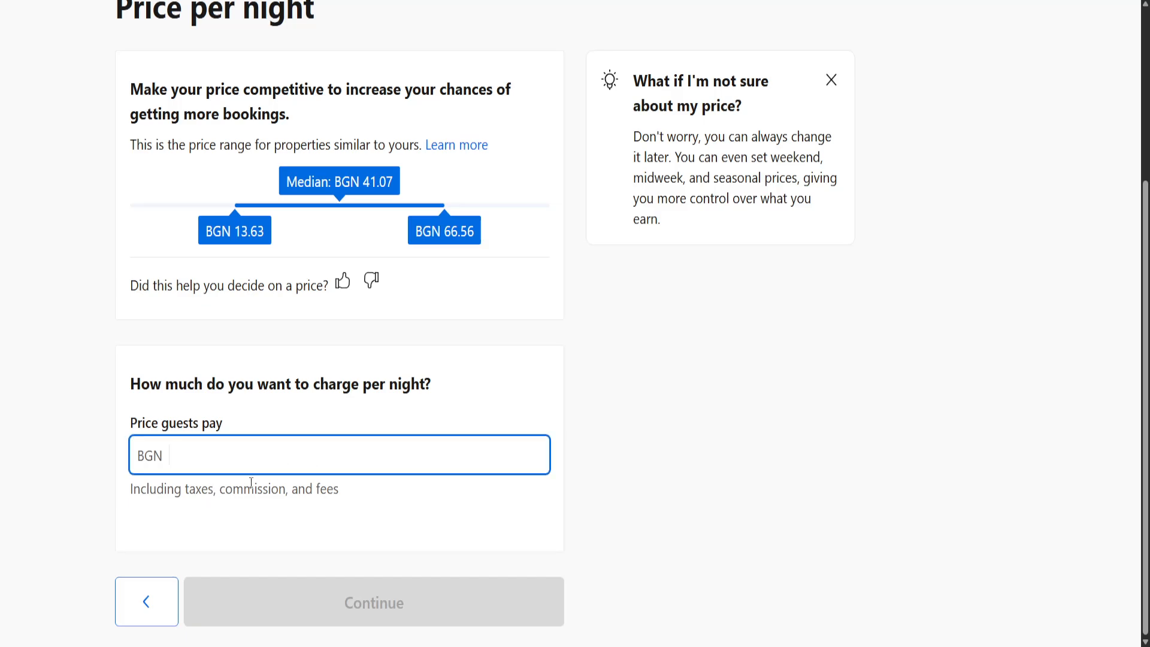
text(40)
scroll(274, 473, down, 5)
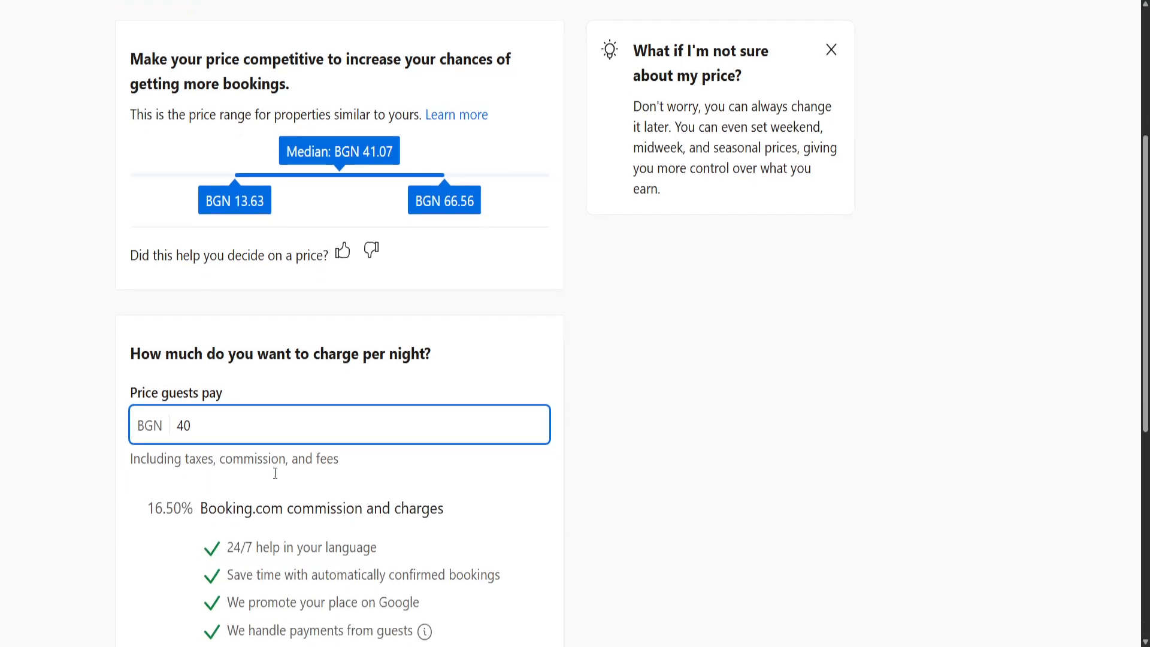
click(135, 337)
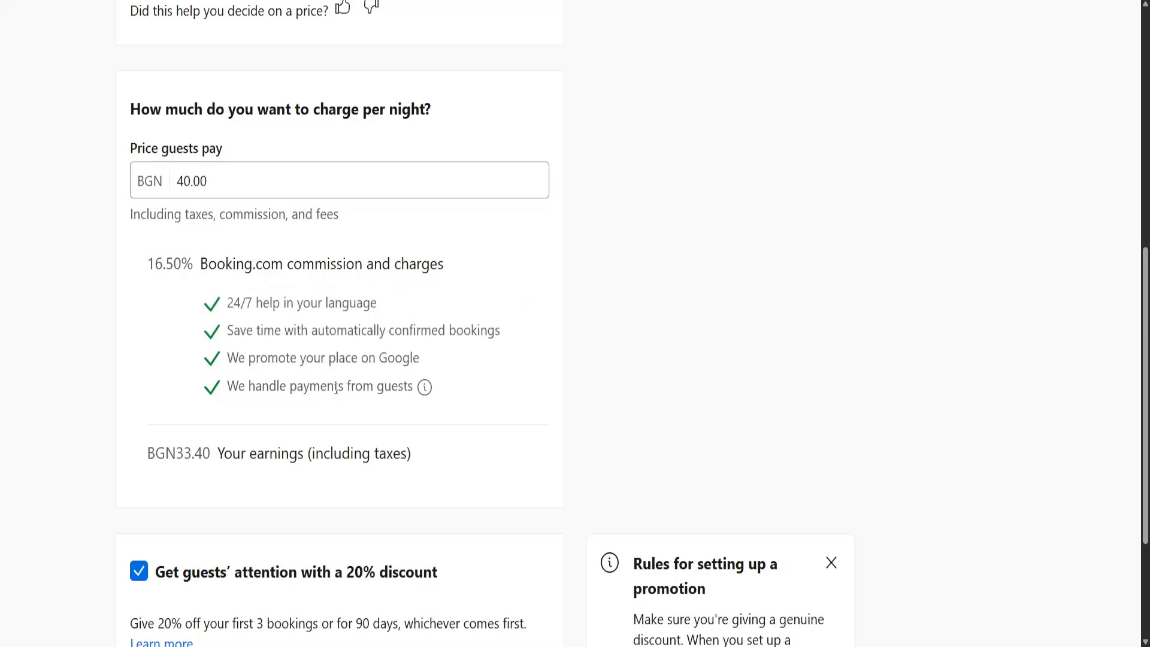
scroll(180, 330, down, 2)
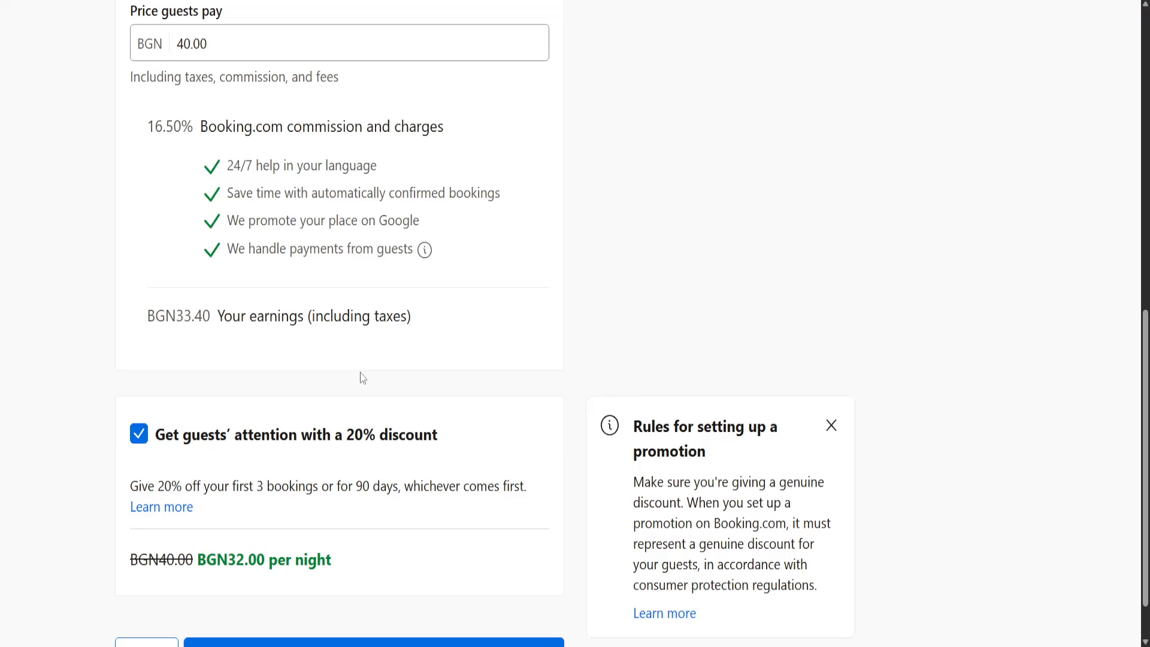
scroll(363, 377, down, 1)
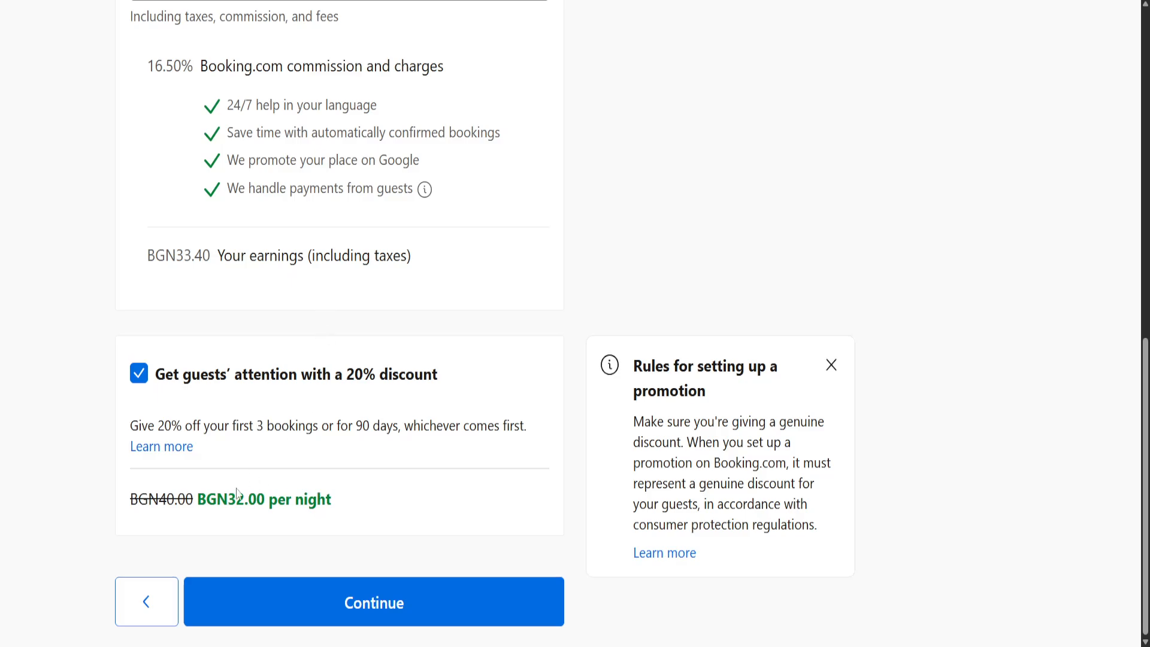
click(158, 380)
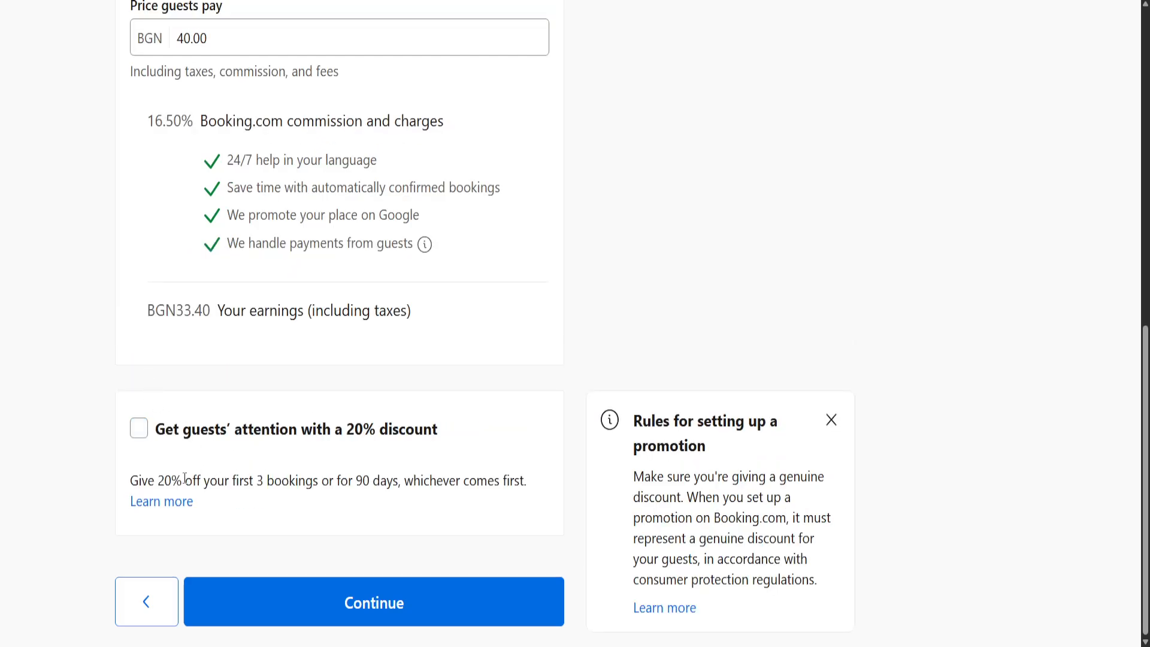
drag(372, 480, 297, 479)
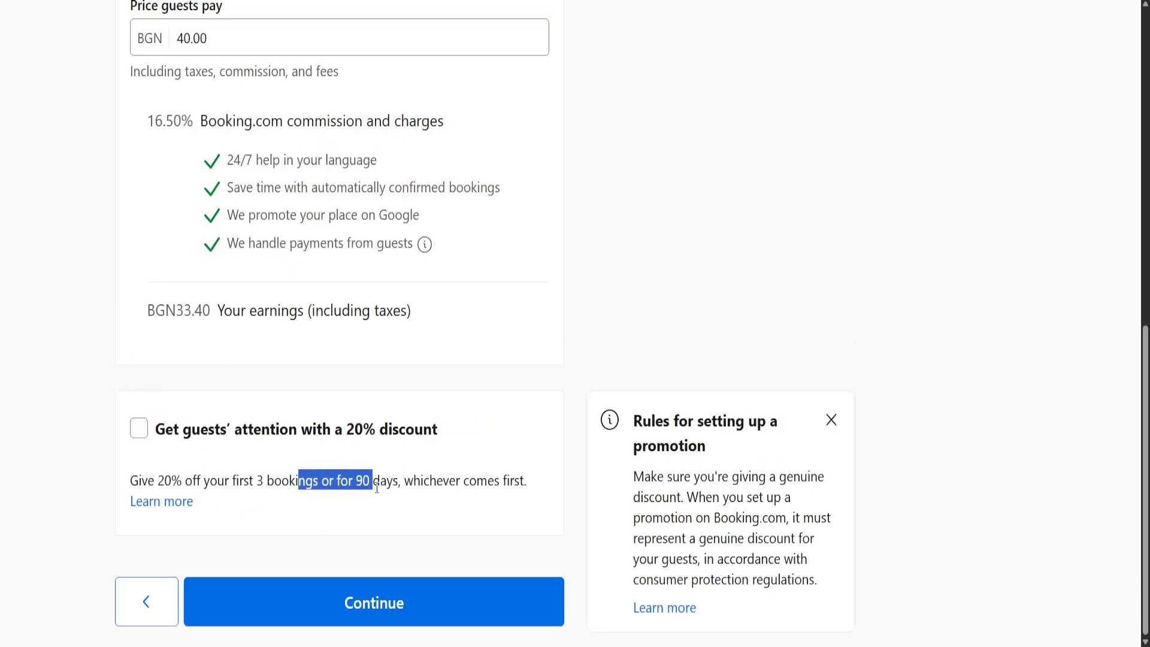
click(138, 428)
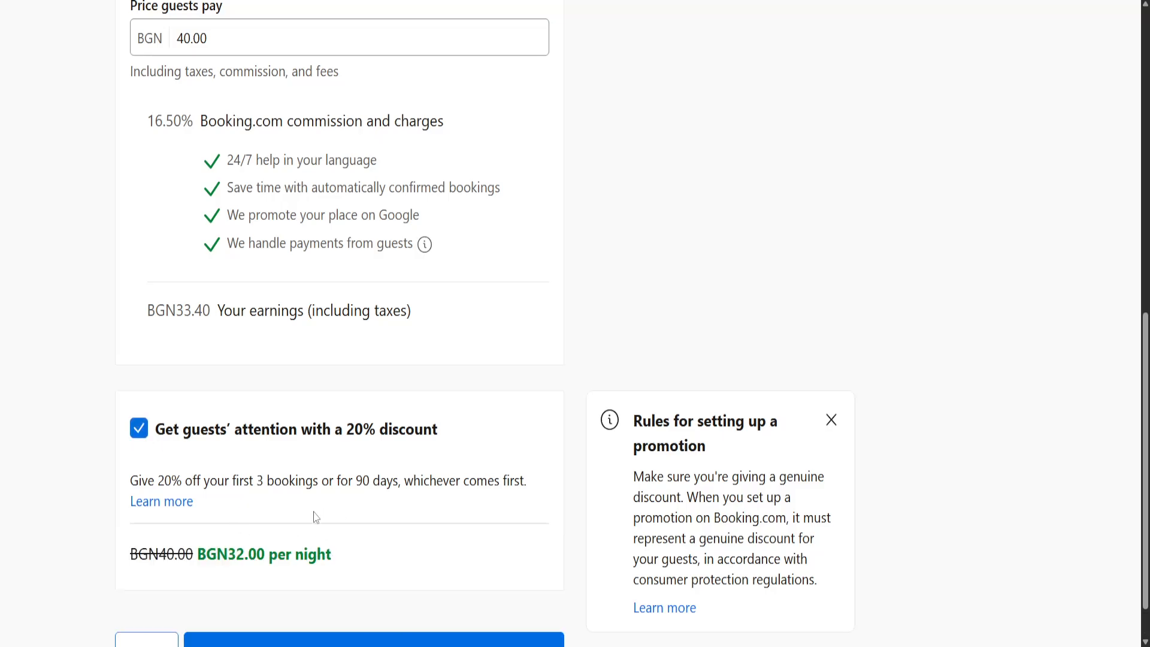
Submit the nightly price with the 20% discount selected and continue to the rate plans.
scroll(323, 539, down, 1)
click(348, 598)
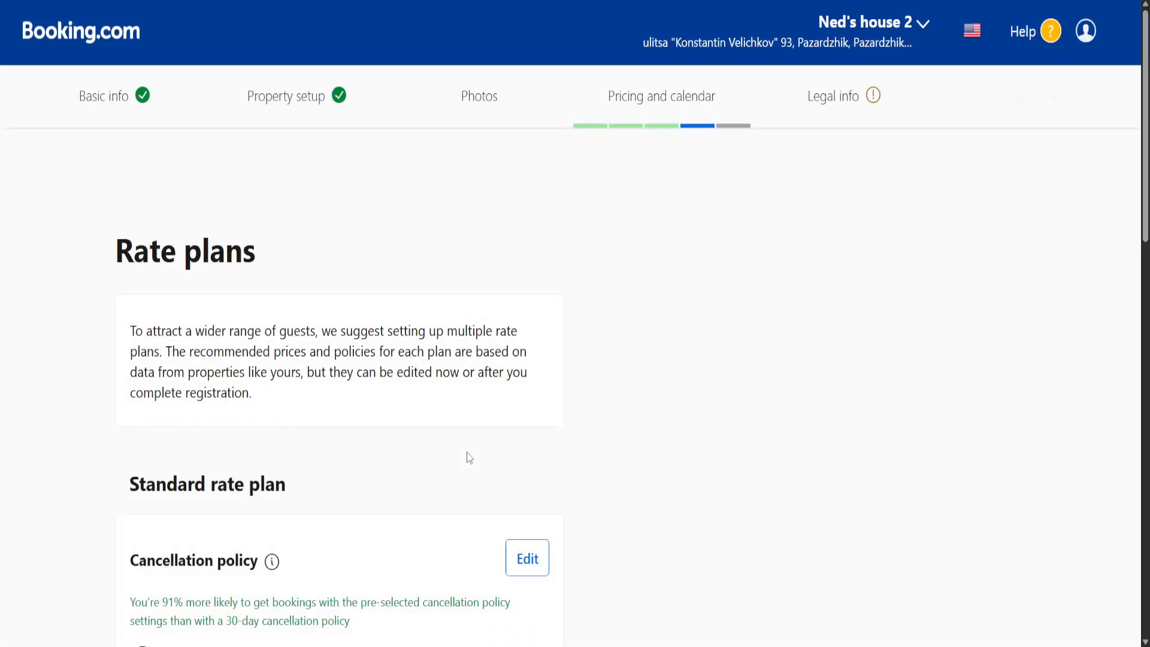
Review the cancellation policies and group-size prices, and continue with the suggested rate plans.
scroll(469, 457, down, 3)
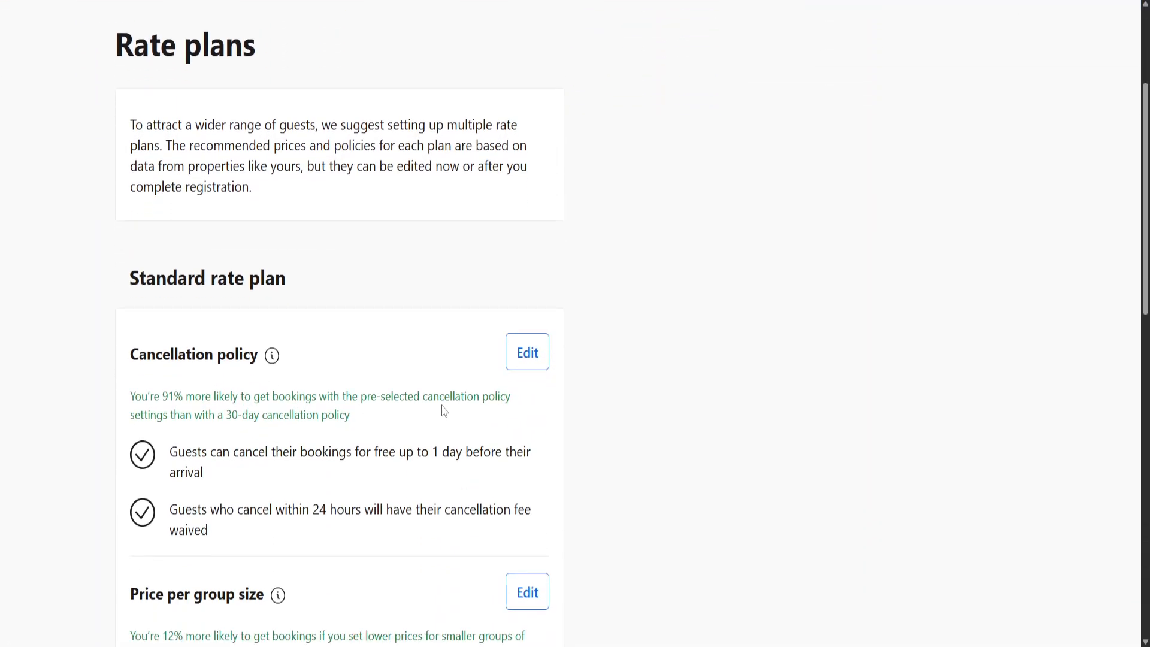
scroll(237, 323, down, 3)
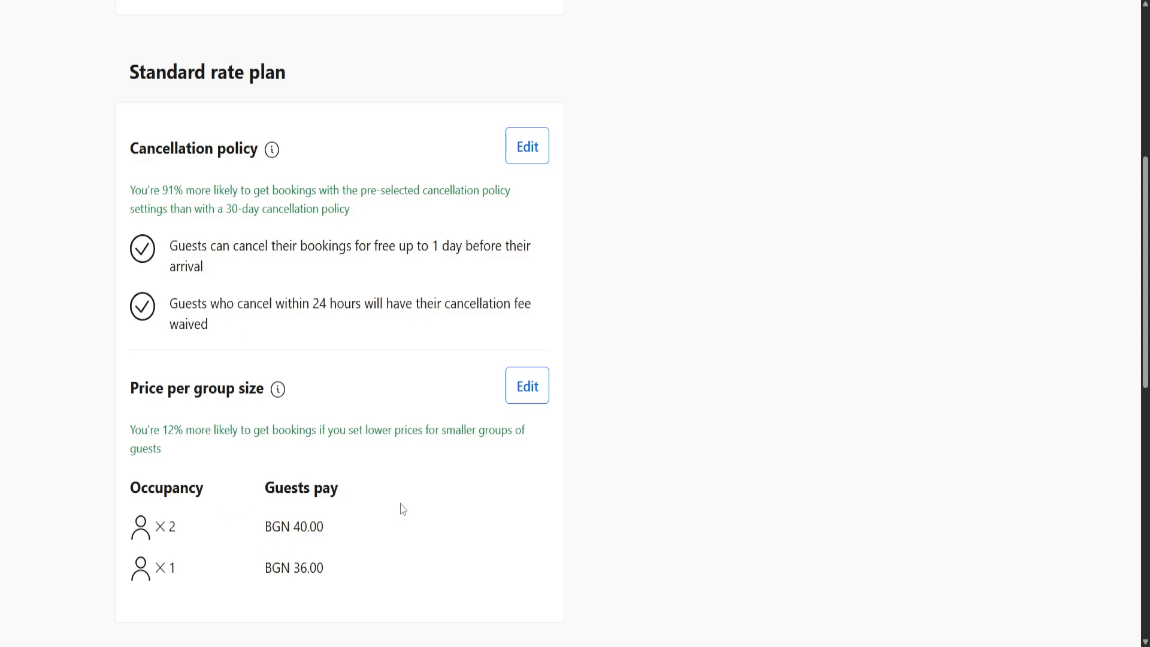
drag(272, 569, 338, 571)
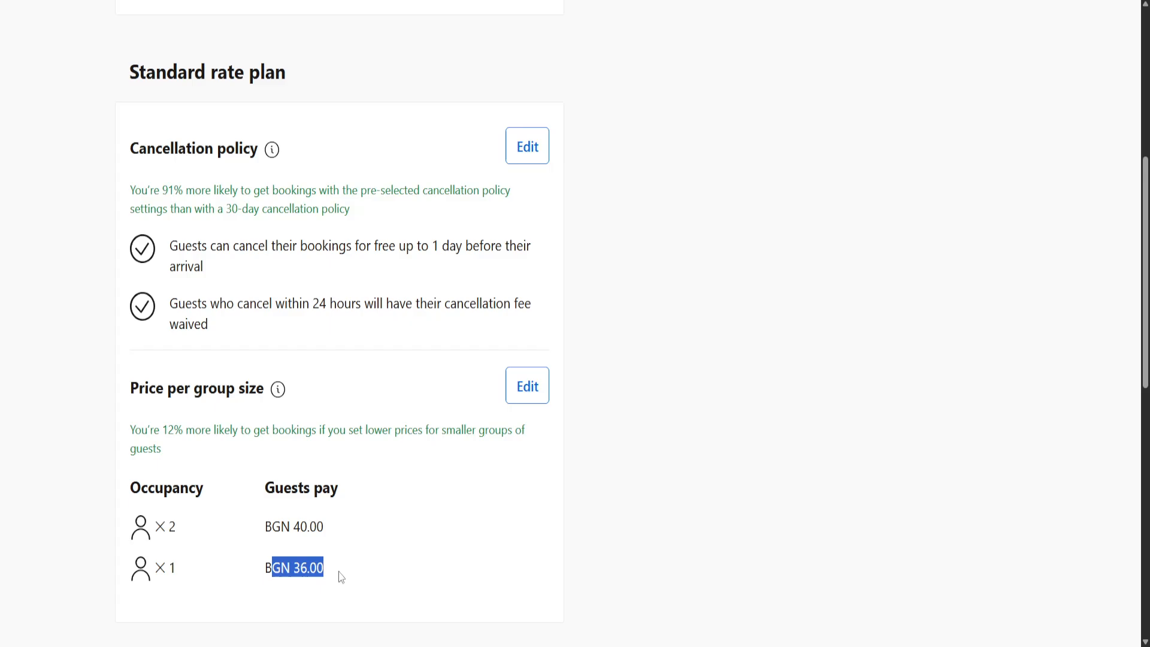
click(338, 571)
drag(291, 528, 331, 527)
click(331, 527)
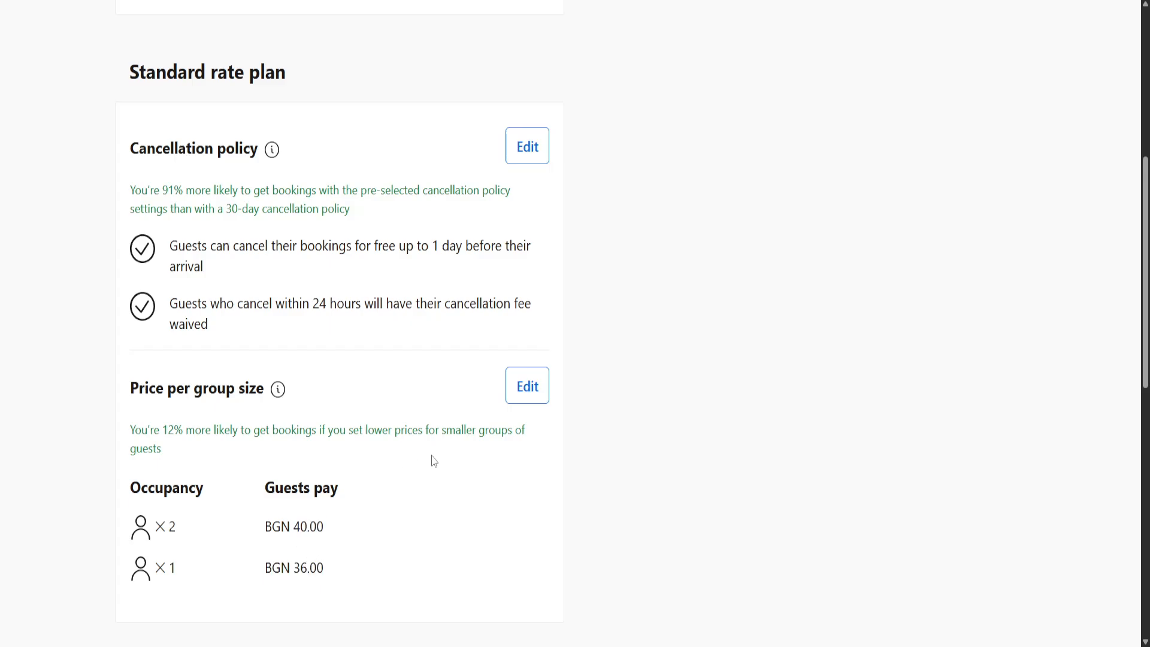
scroll(434, 461, up, 1)
scroll(536, 353, down, 10)
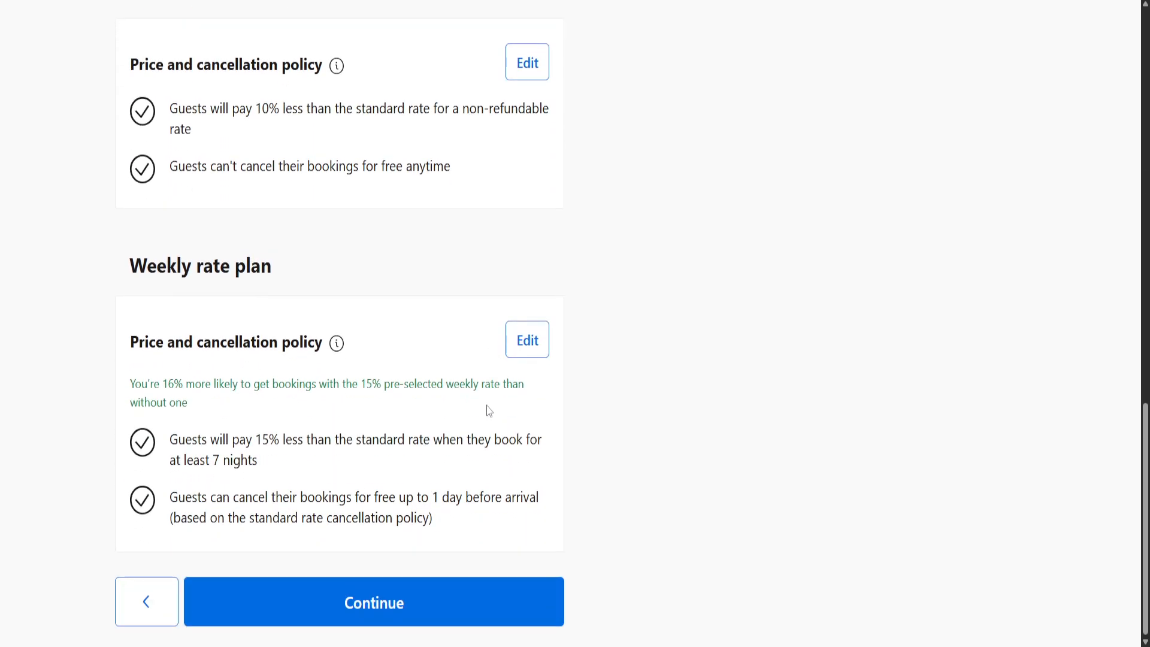
click(340, 600)
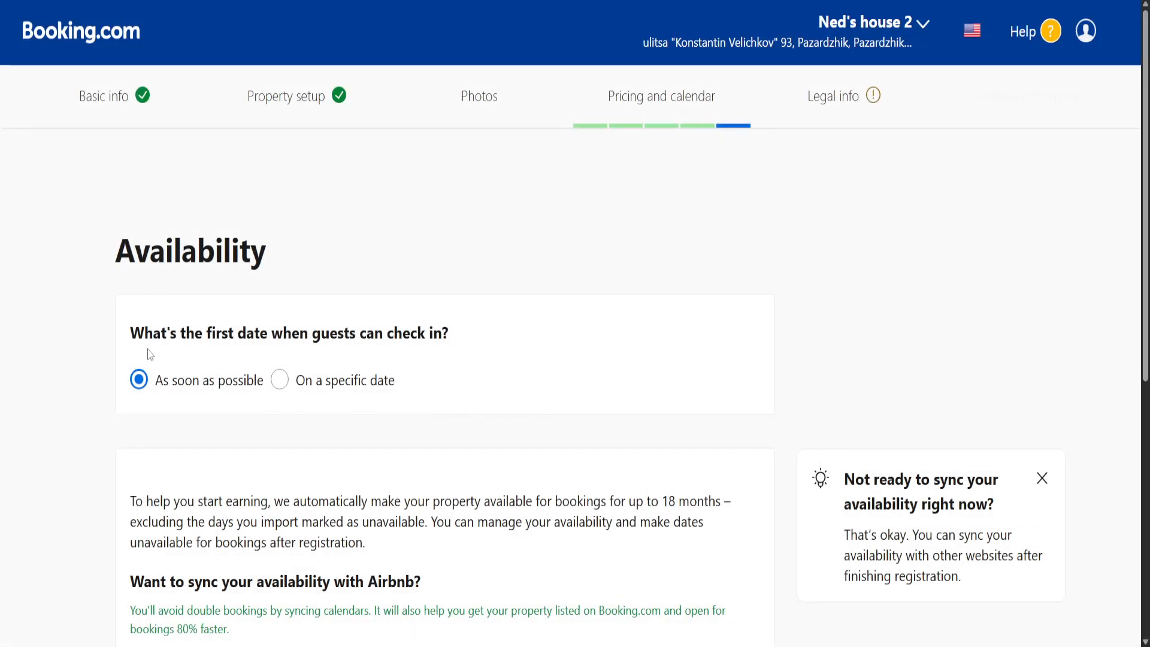
drag(150, 354, 441, 334)
click(366, 342)
click(425, 332)
click(285, 386)
scroll(362, 412, down, 2)
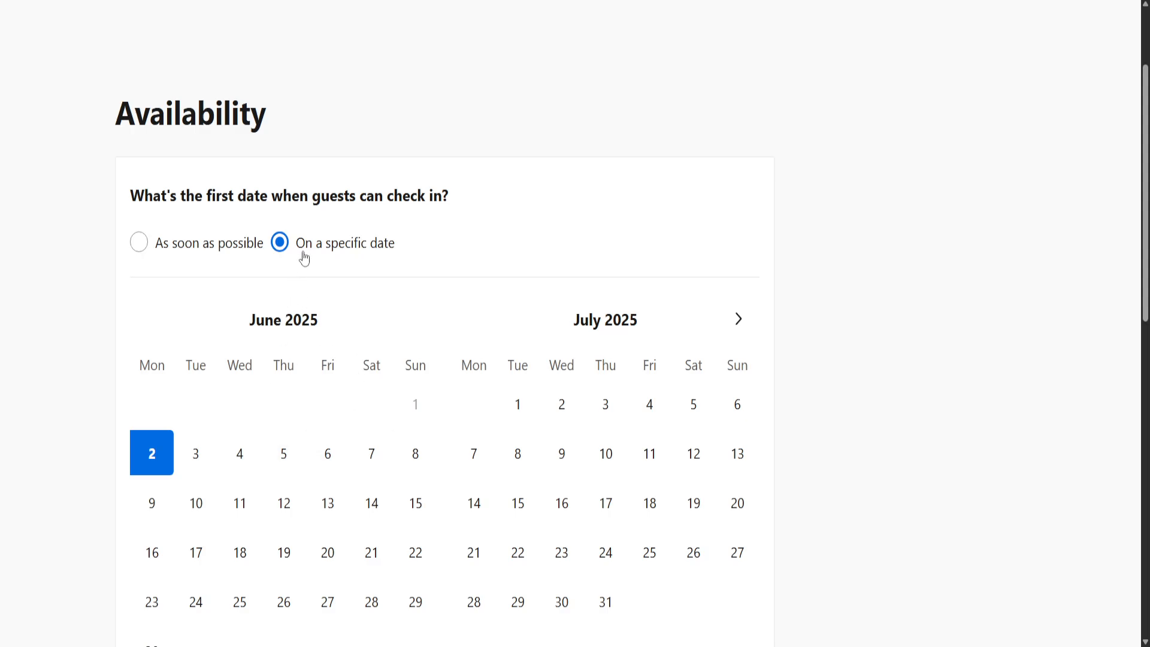
click(164, 246)
Keep the "No, I won't sync my availability" option and accept reservations for stays over 30 nights.
scroll(388, 385, down, 2)
scroll(388, 385, down, 1)
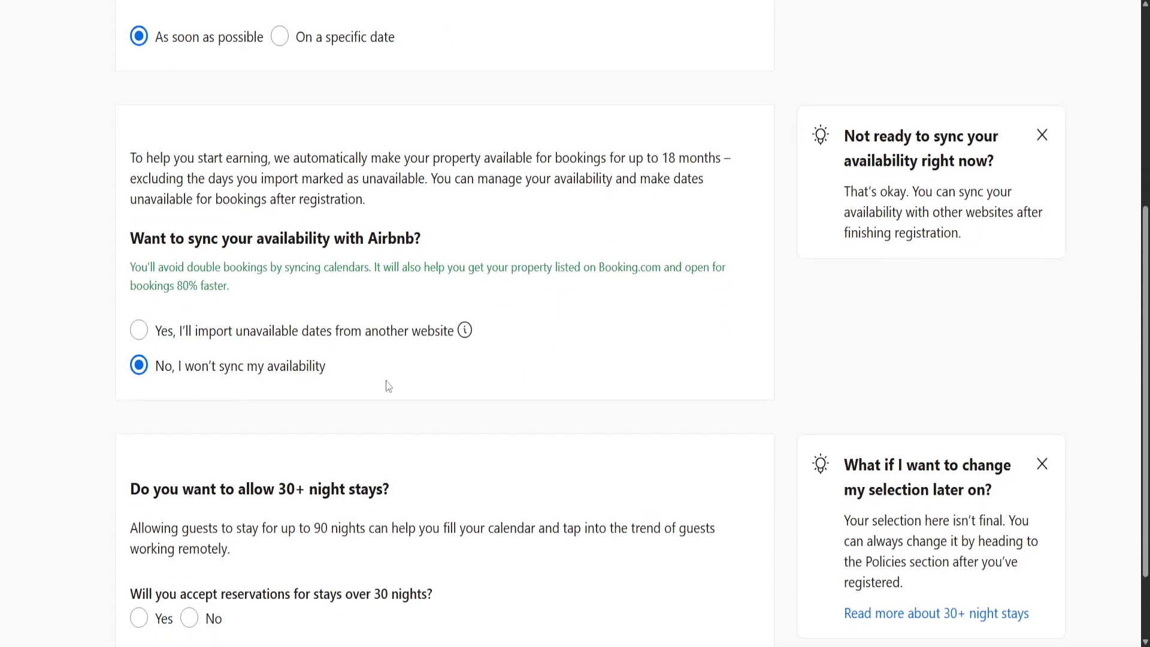
drag(132, 238, 419, 238)
click(358, 242)
scroll(340, 239, down, 2)
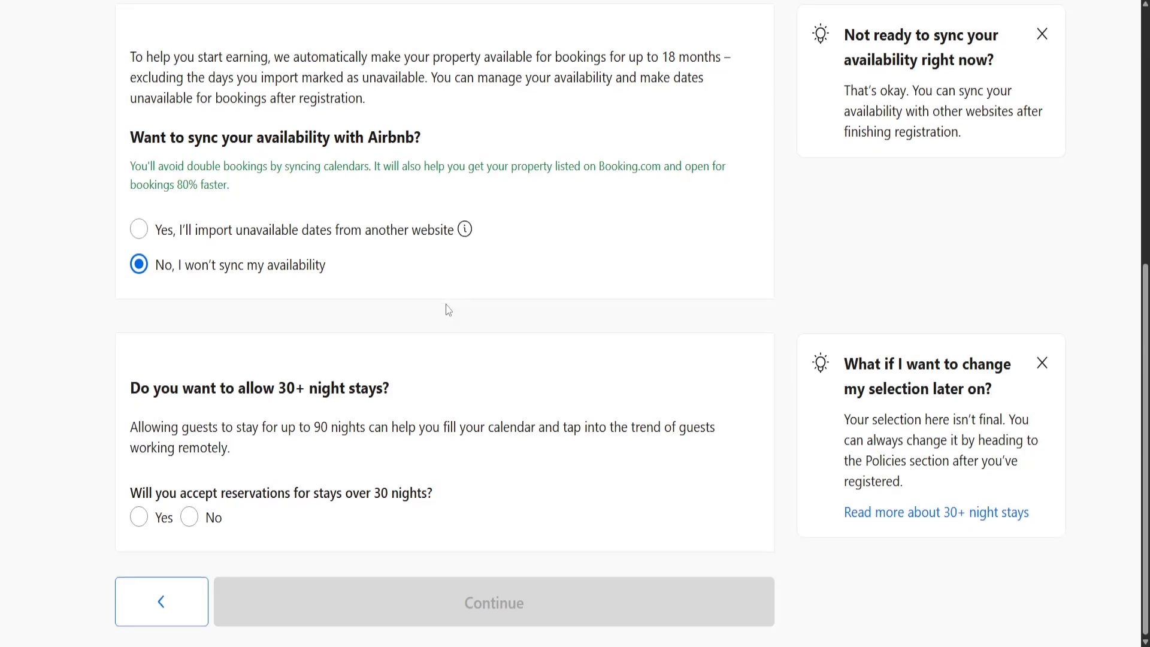
drag(131, 394, 411, 396)
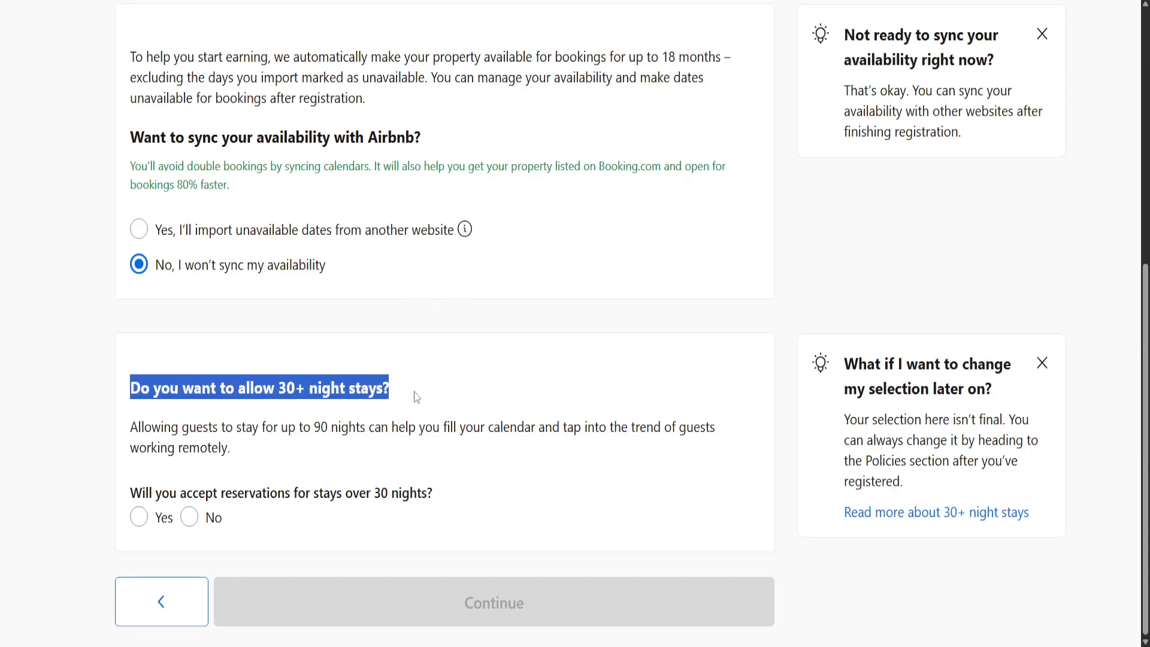
click(419, 395)
drag(220, 388, 374, 390)
click(389, 405)
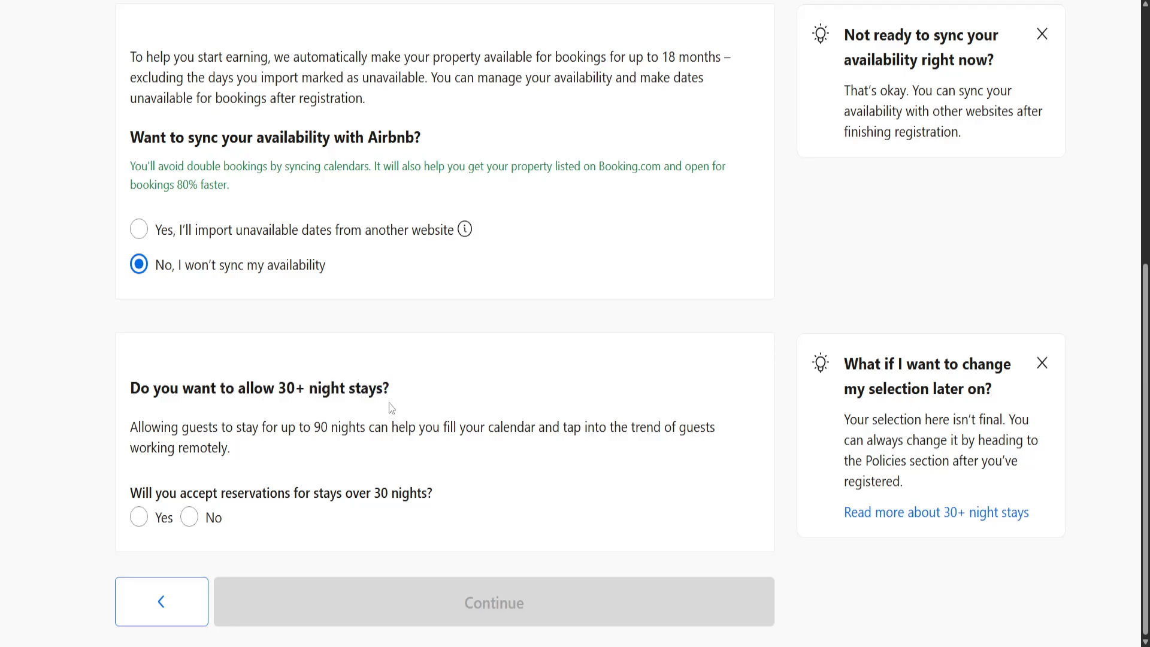
click(159, 517)
scroll(356, 448, down, 2)
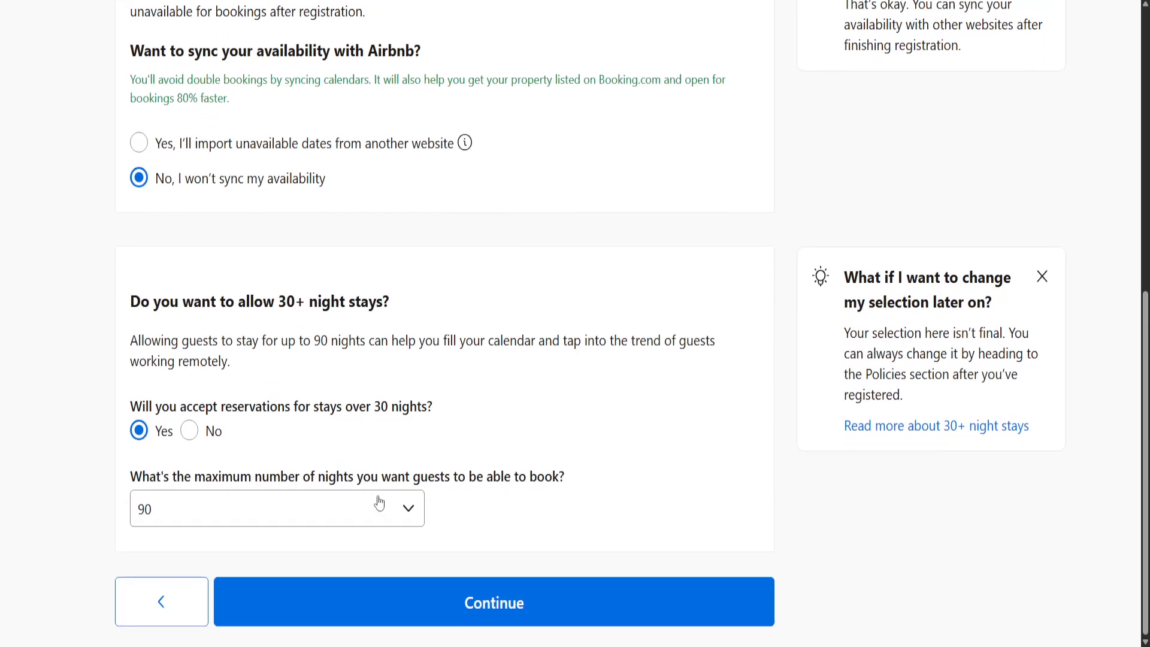
Choose the maximum number of nights guests can book and continue to the legal info.
click(403, 510)
click(179, 613)
click(503, 602)
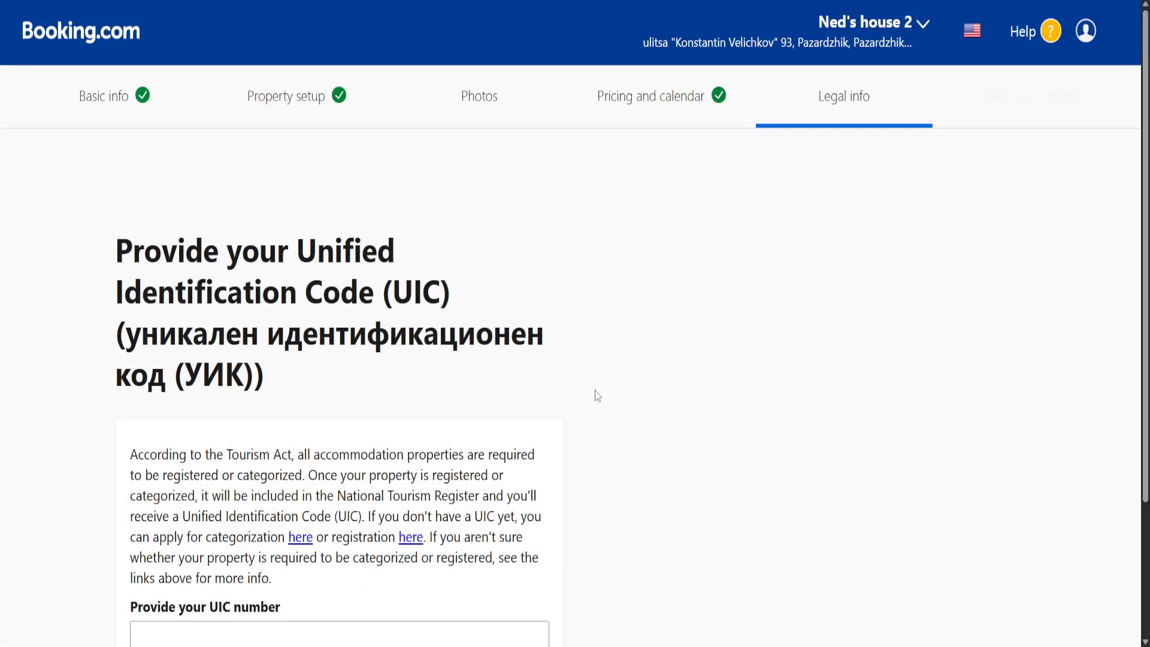
Review the UIC number requirement in the legal info, and return to the property name page of the basic info.
scroll(313, 386, down, 3)
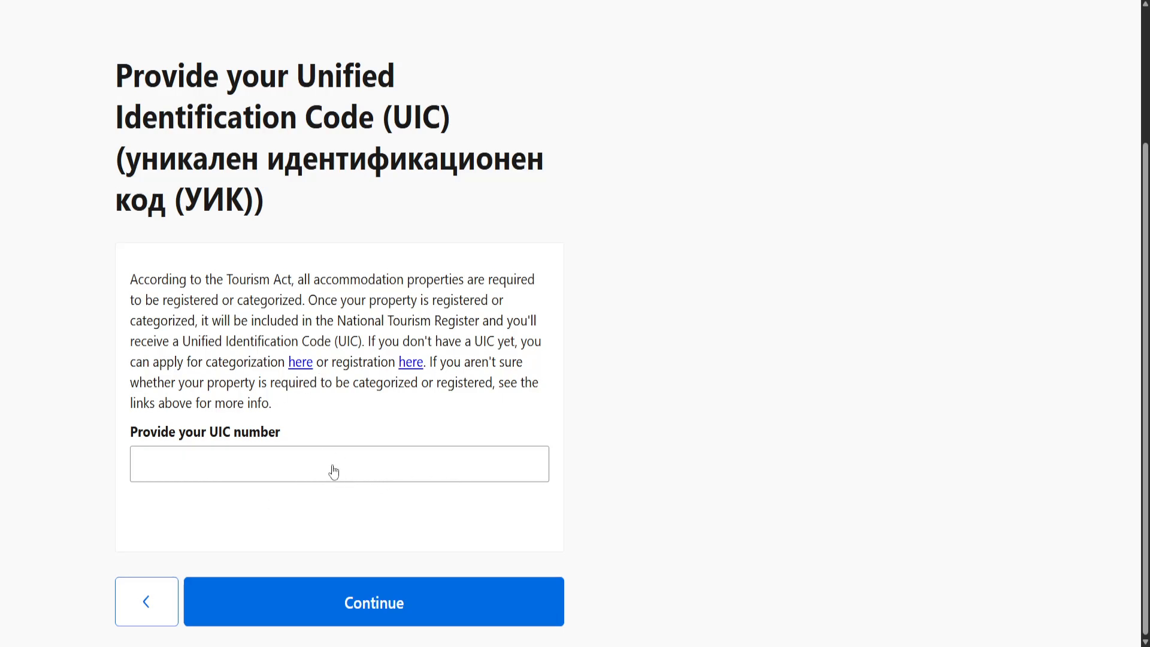
scroll(456, 468, up, 3)
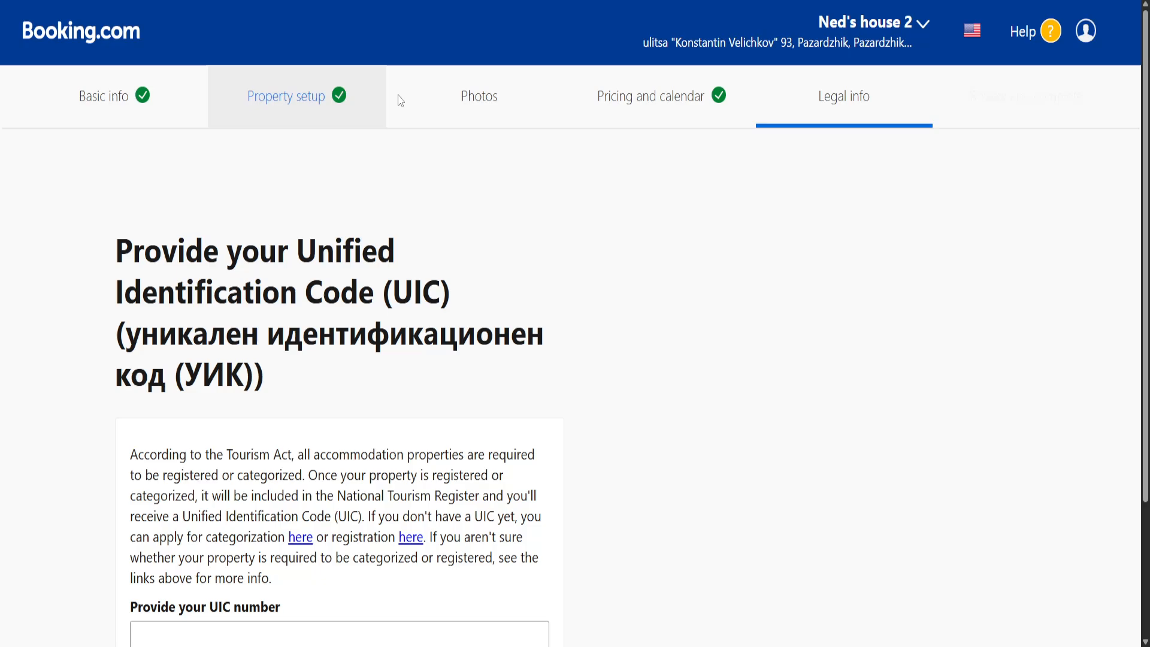
scroll(784, 203, down, 3)
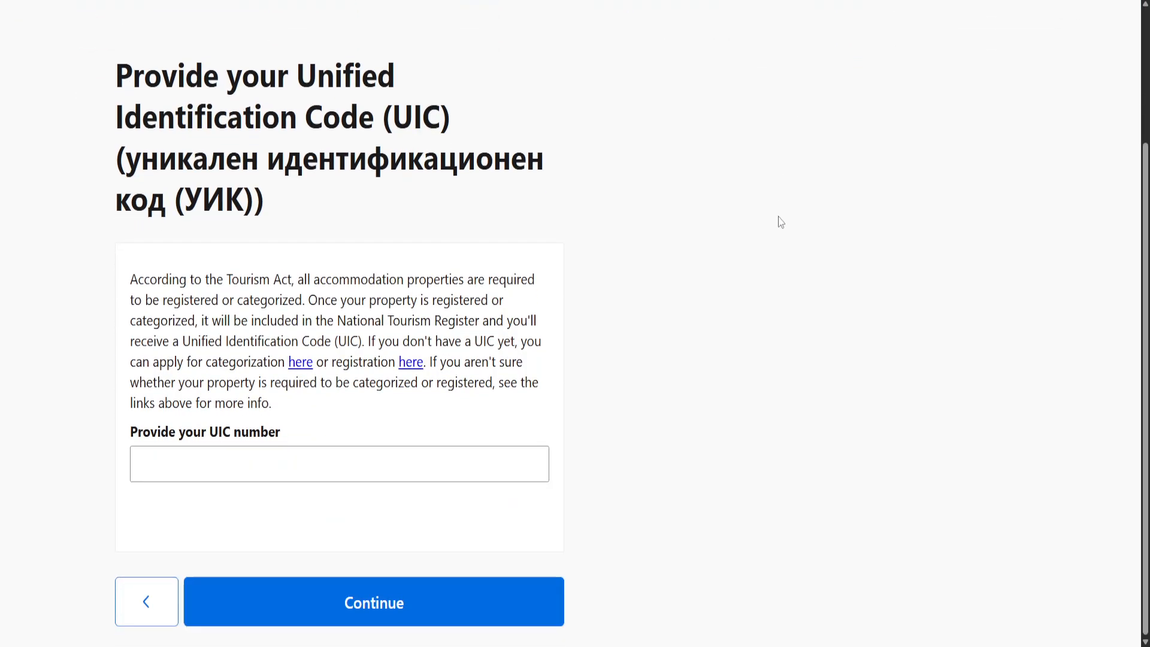
scroll(605, 385, up, 3)
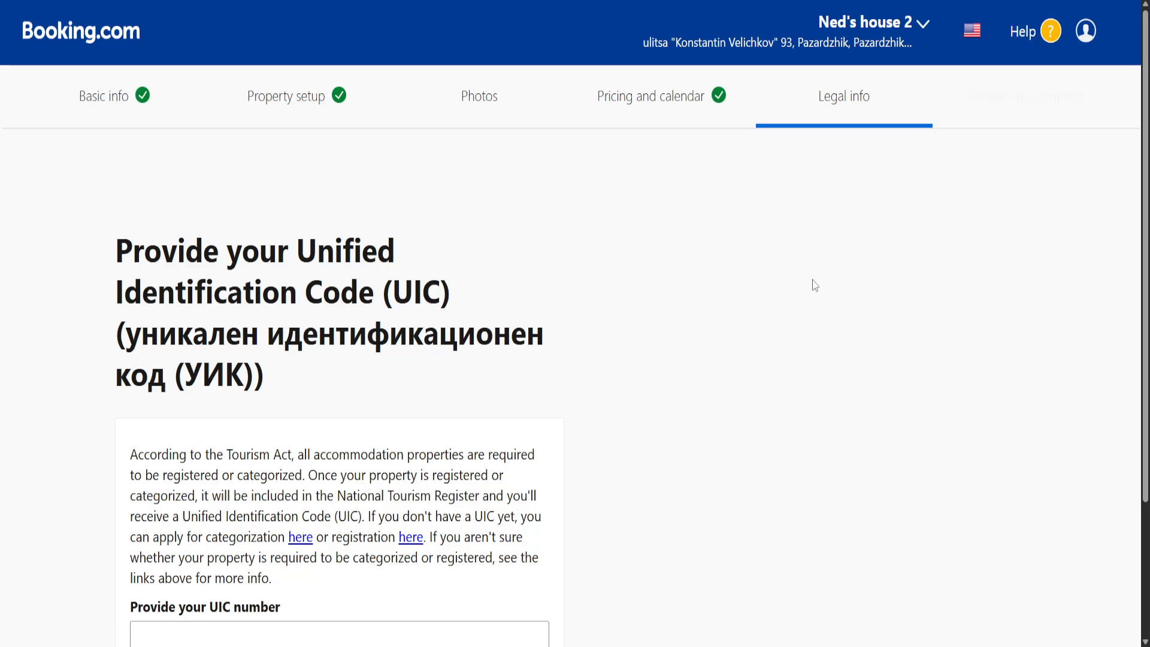
click(142, 120)
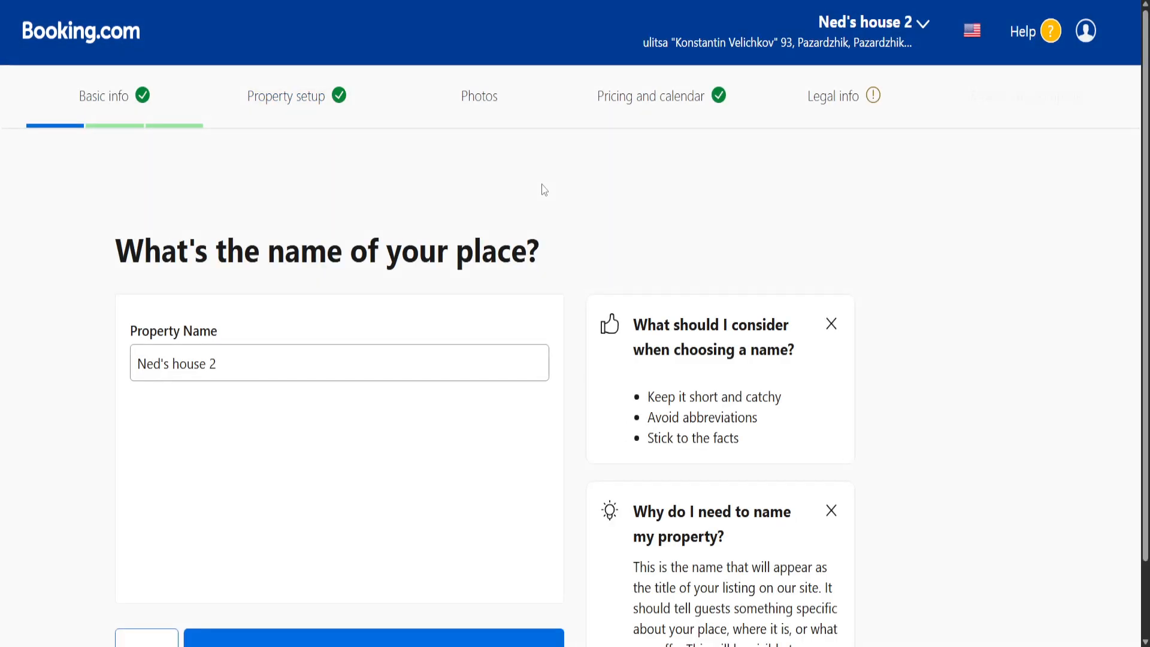
scroll(555, 179, down, 2)
scroll(556, 180, up, 2)
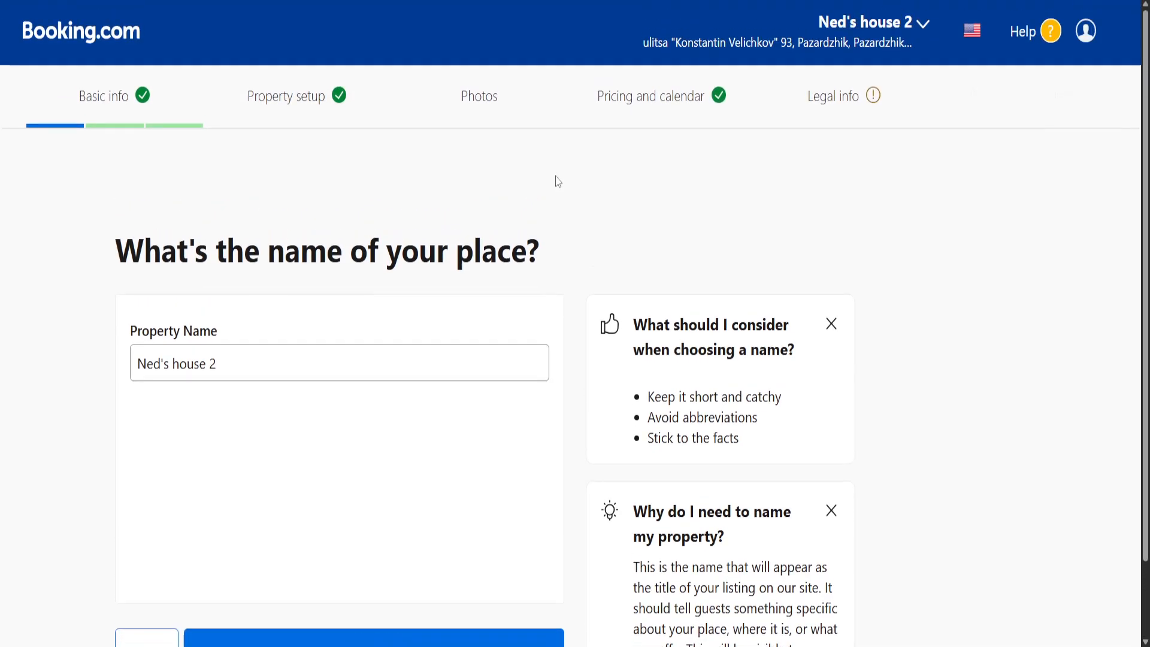